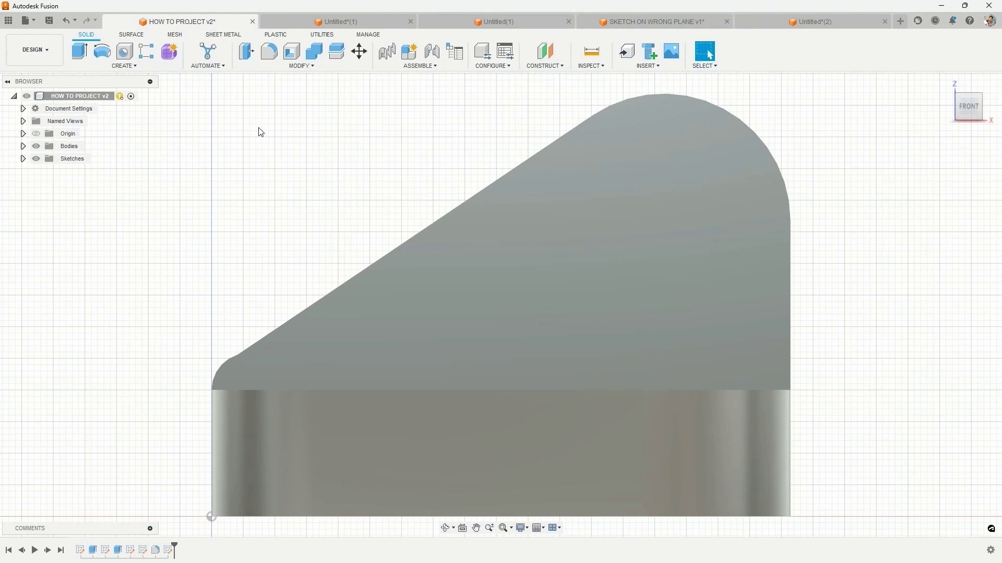
# Create a new sketch from the S command search, using the gusset's flat side face as the plane
pyautogui.press('s')
pyautogui.click(277, 151)
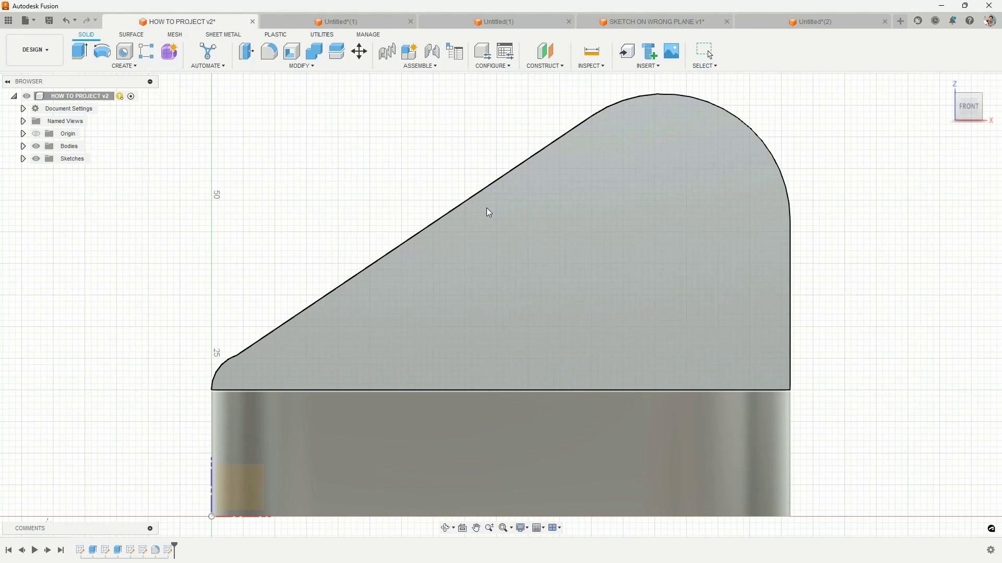
pyautogui.click(635, 258)
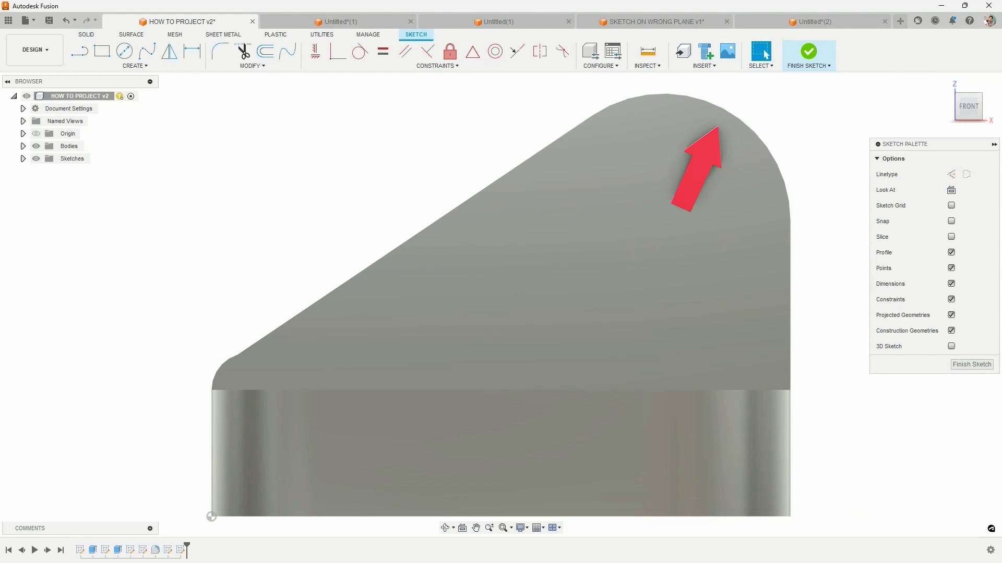
pyautogui.click(125, 51)
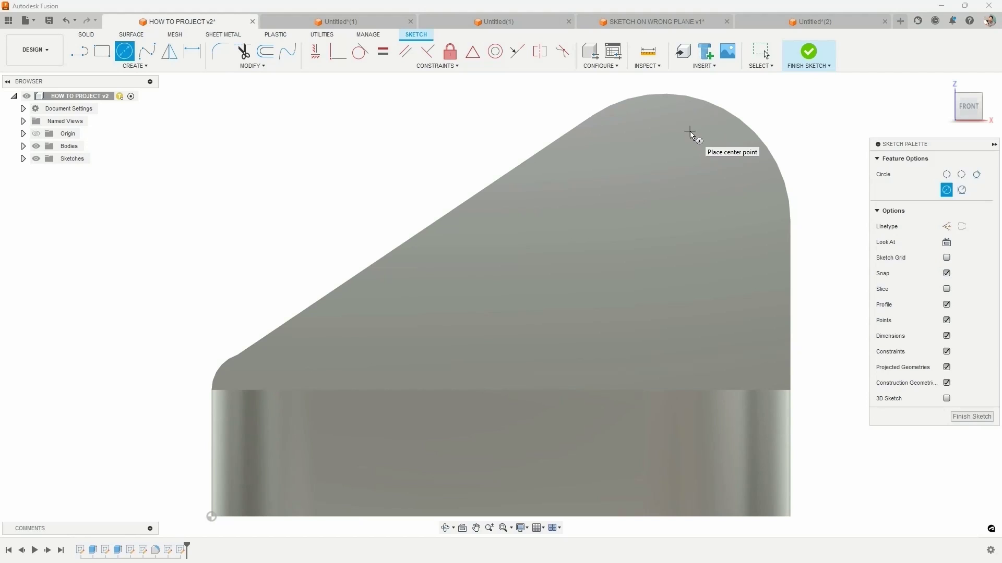
pyautogui.press('Escape')
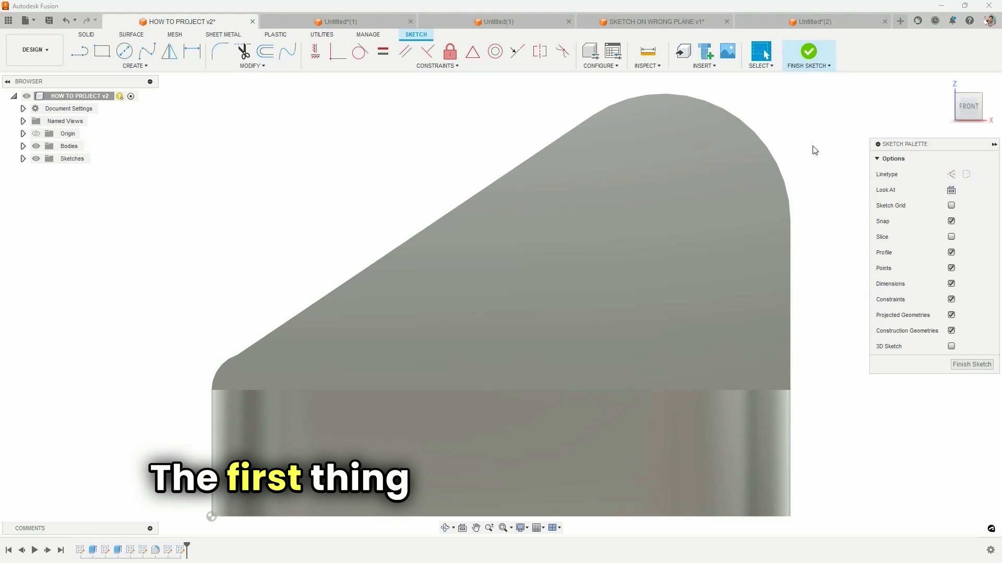
pyautogui.click(762, 60)
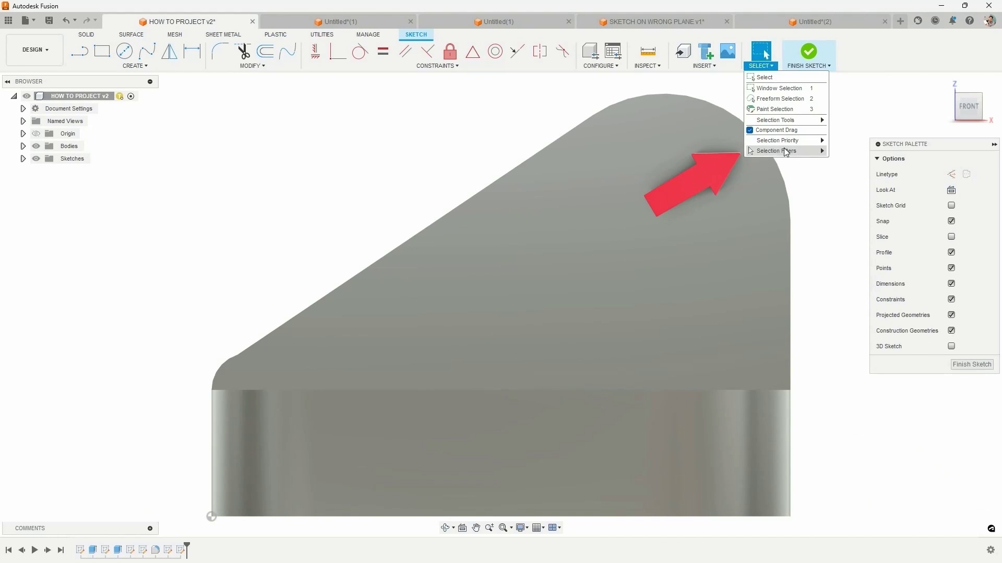
pyautogui.moveTo(778, 151)
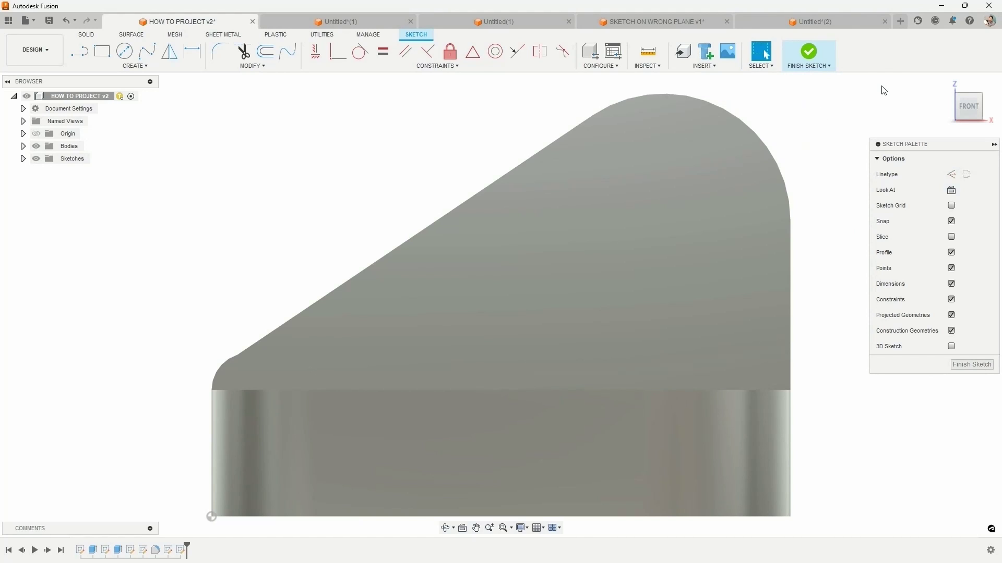
# Open Preferences > General > Design and review the Auto project edges and geometry options
pyautogui.click(989, 21)
pyautogui.click(972, 46)
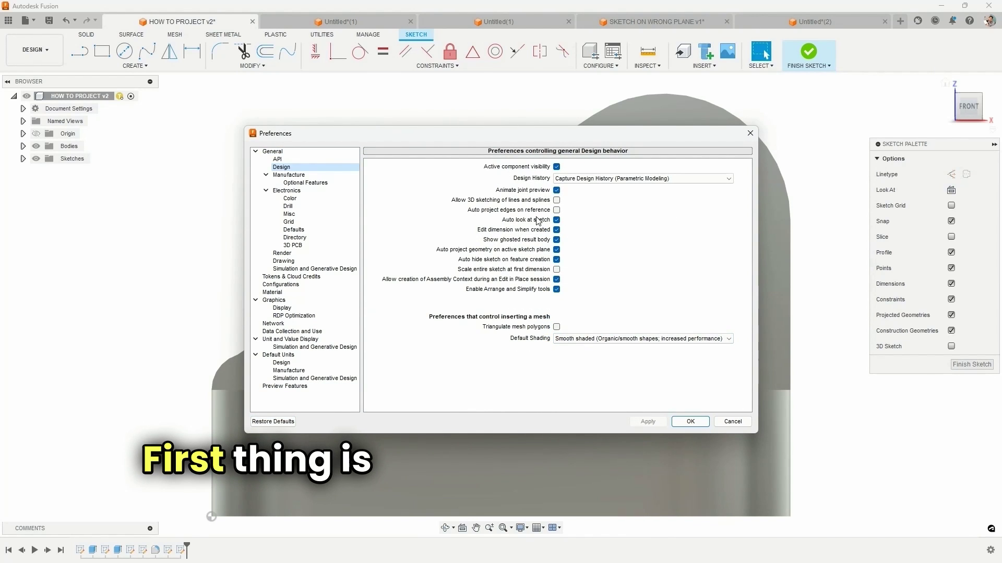
pyautogui.moveTo(539, 214)
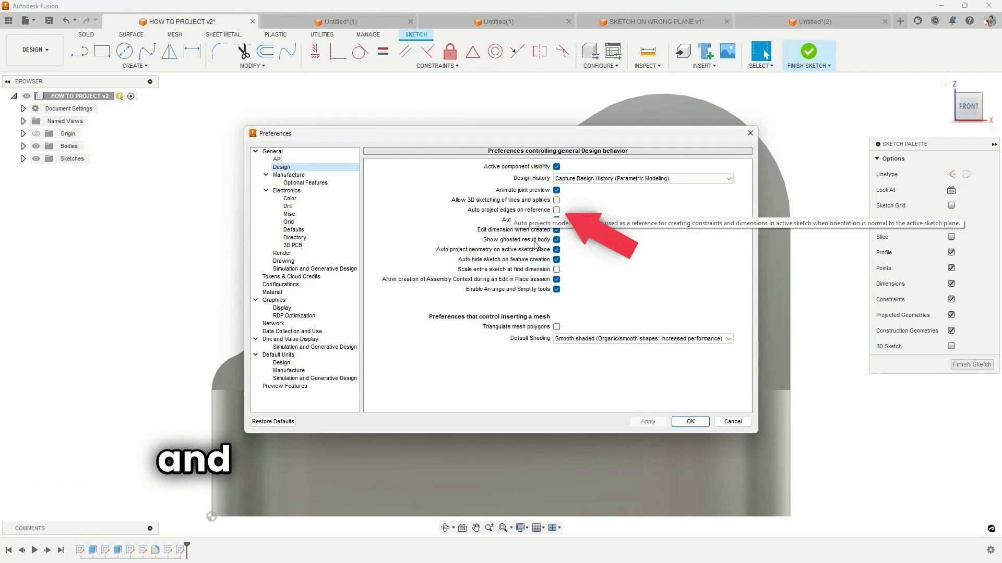
pyautogui.moveTo(537, 252)
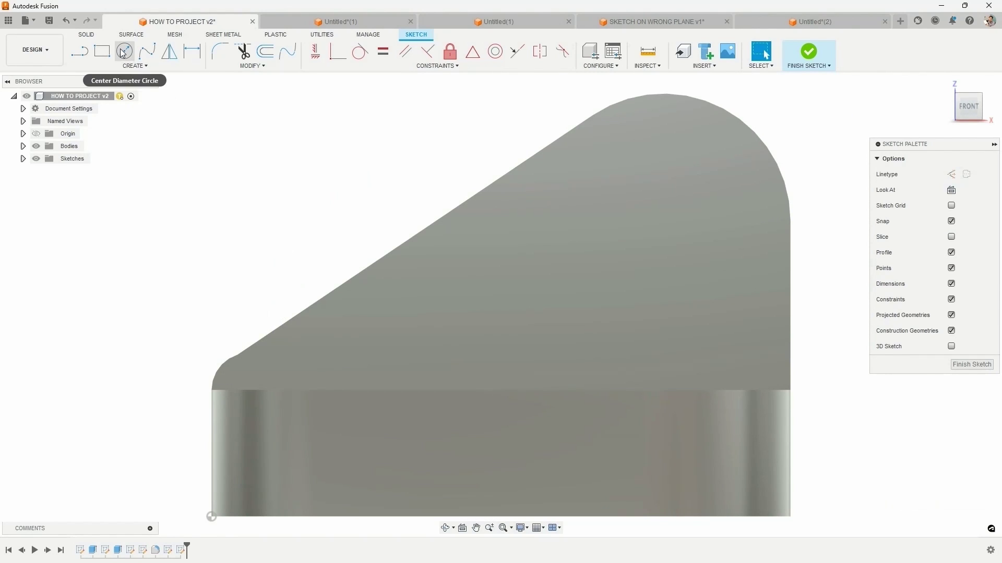
# Draw a center-diameter circle about 40.093 mm across that meets the gusset's rounded top arc
pyautogui.click(124, 52)
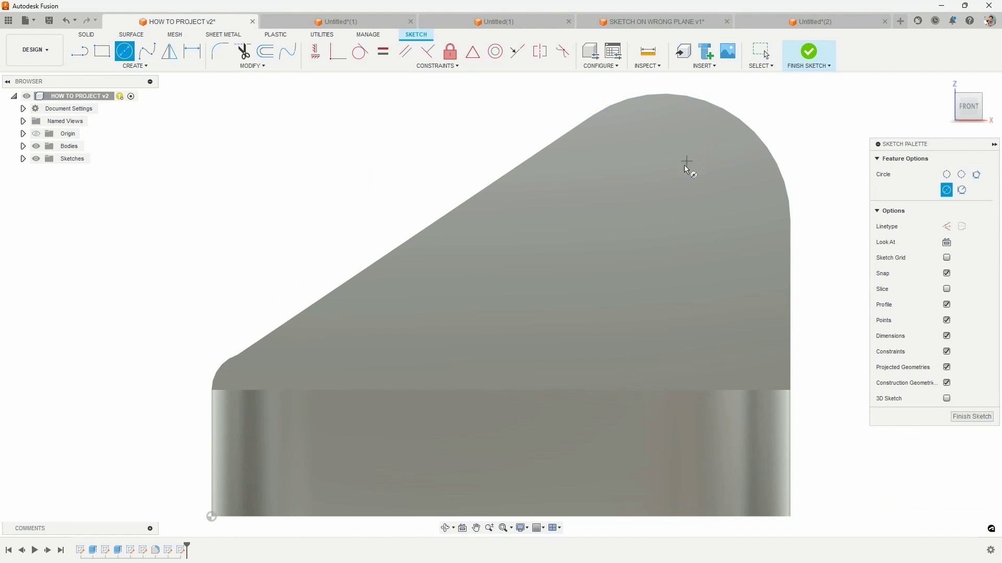
pyautogui.click(663, 221)
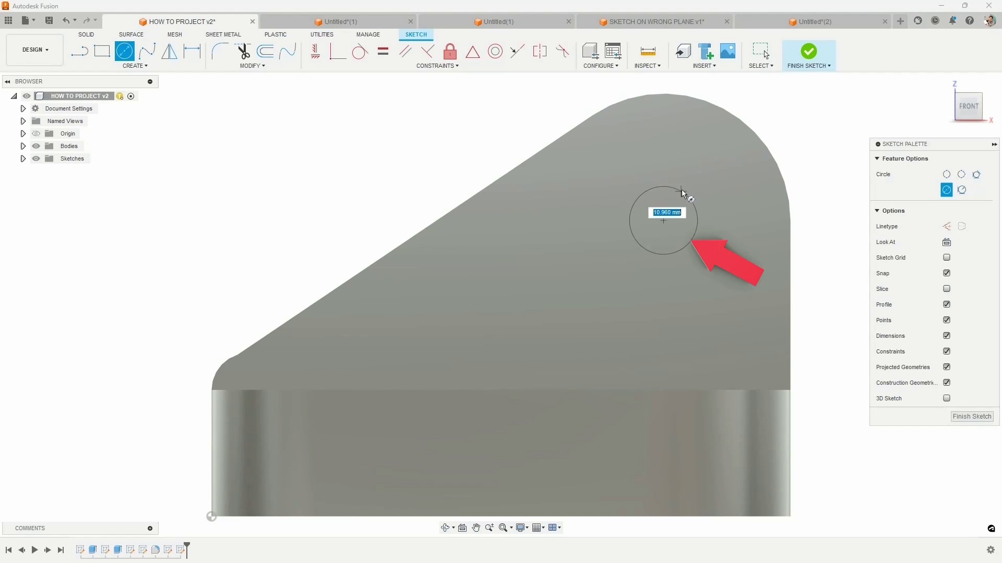
pyautogui.click(719, 111)
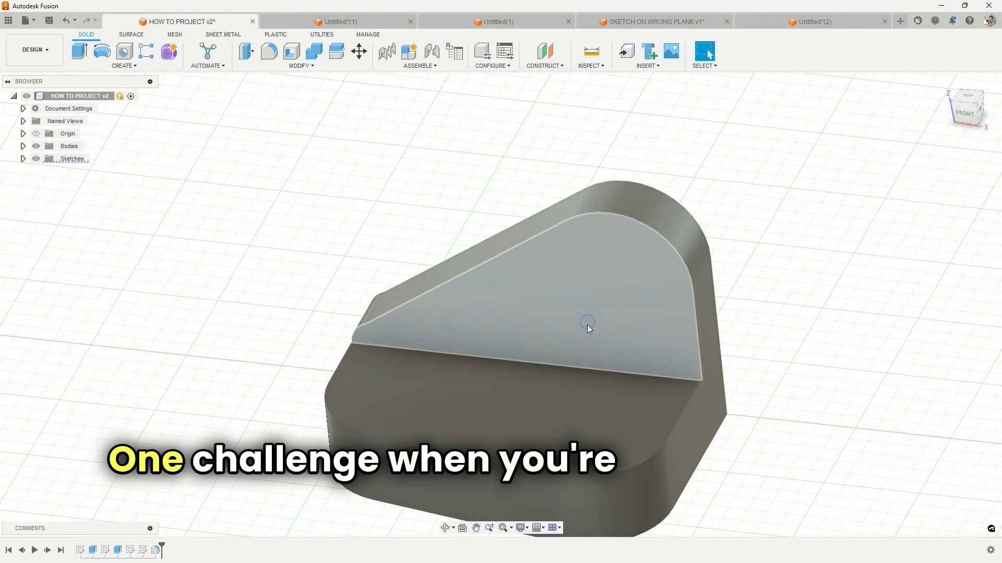
# Sketch on the gusset's triangular face, center the profile in view, and select Center Diameter Circle
pyautogui.click(127, 68)
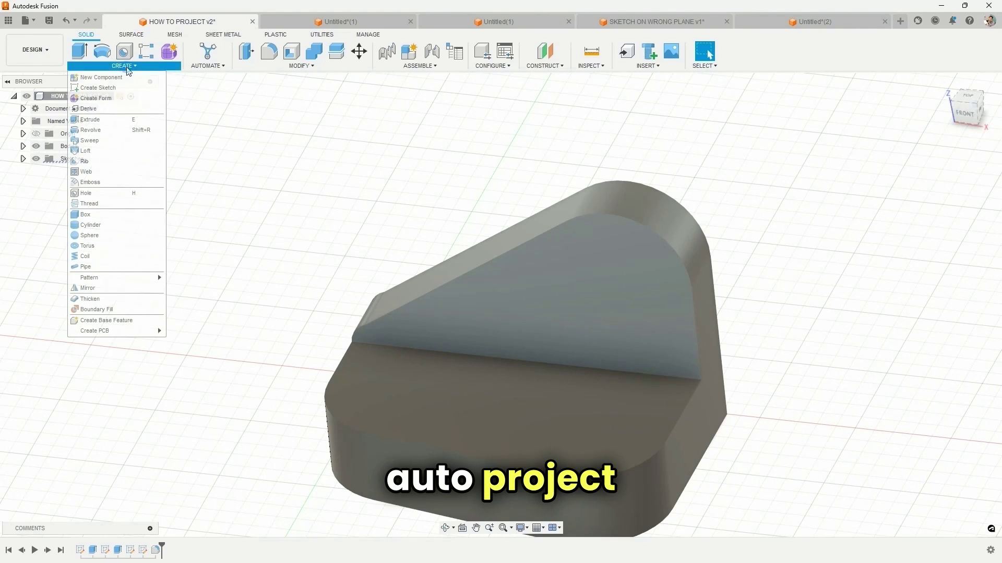
pyautogui.click(98, 88)
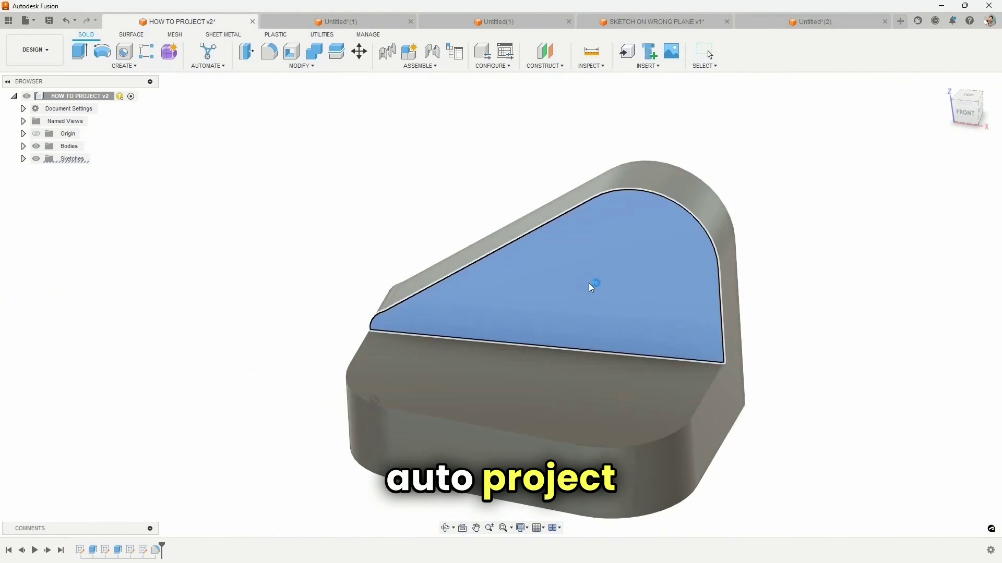
pyautogui.click(590, 283)
pyautogui.moveTo(813, 129); pyautogui.dragTo(621, 257, button='middle')
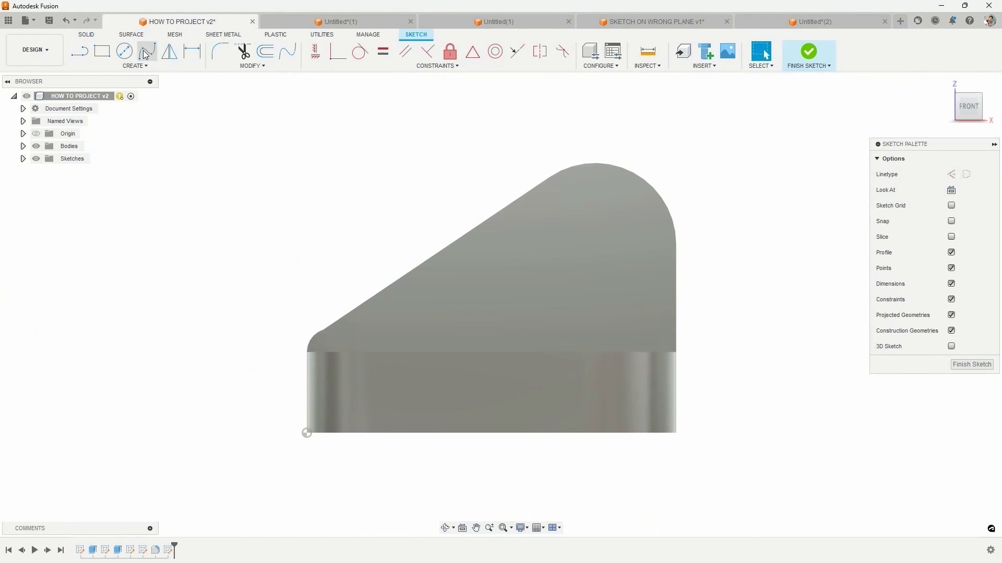
pyautogui.click(125, 52)
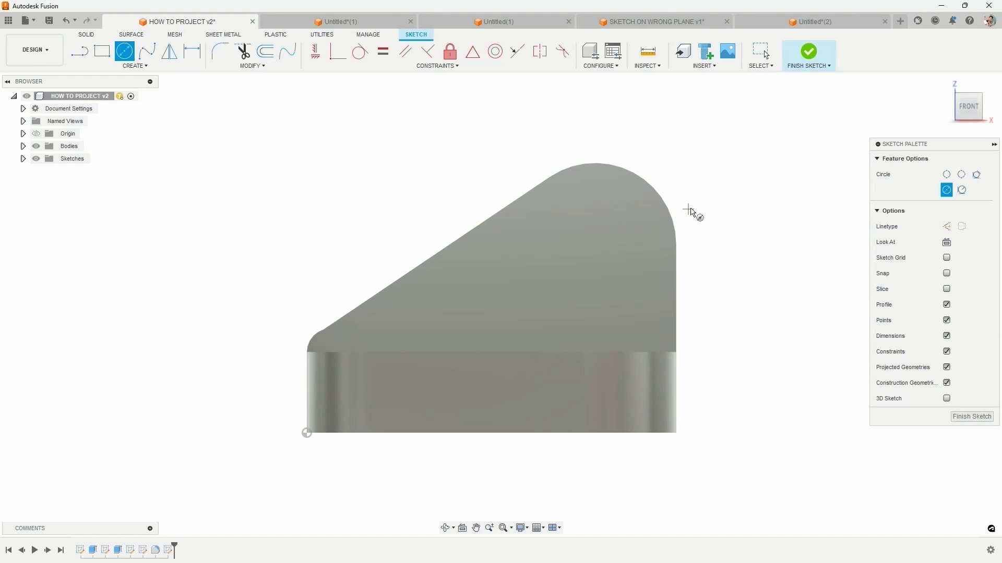
pyautogui.moveTo(745, 172)
pyautogui.keyDown('shift'); pyautogui.mouseDown(button='middle')
pyautogui.moveTo(765, 205)
pyautogui.moveTo(701, 209)
pyautogui.mouseUp(button='middle'); pyautogui.keyUp('shift')
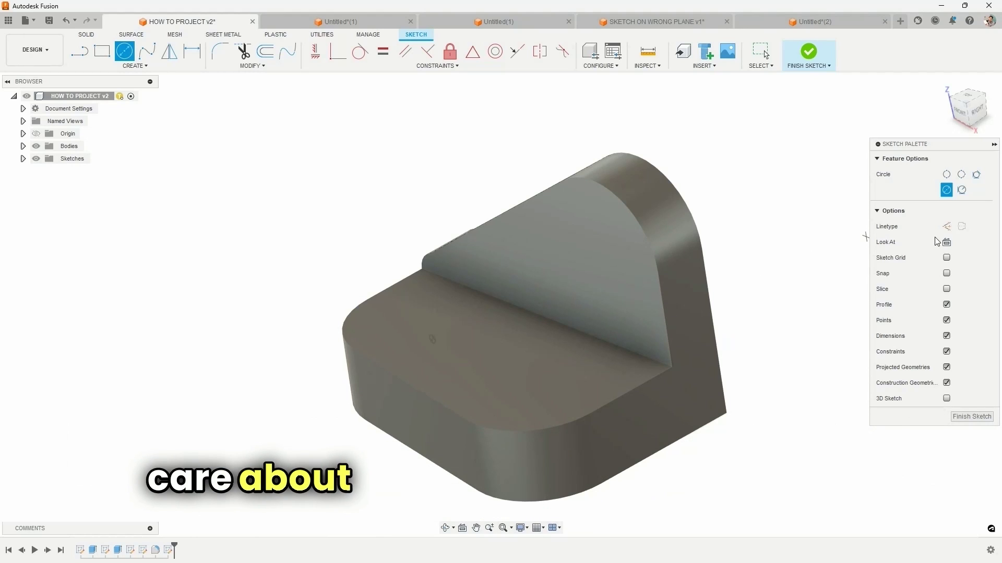
# Face the sketch plane, zoom in, and place a circle near the gusset's rounded top
pyautogui.click(945, 243)
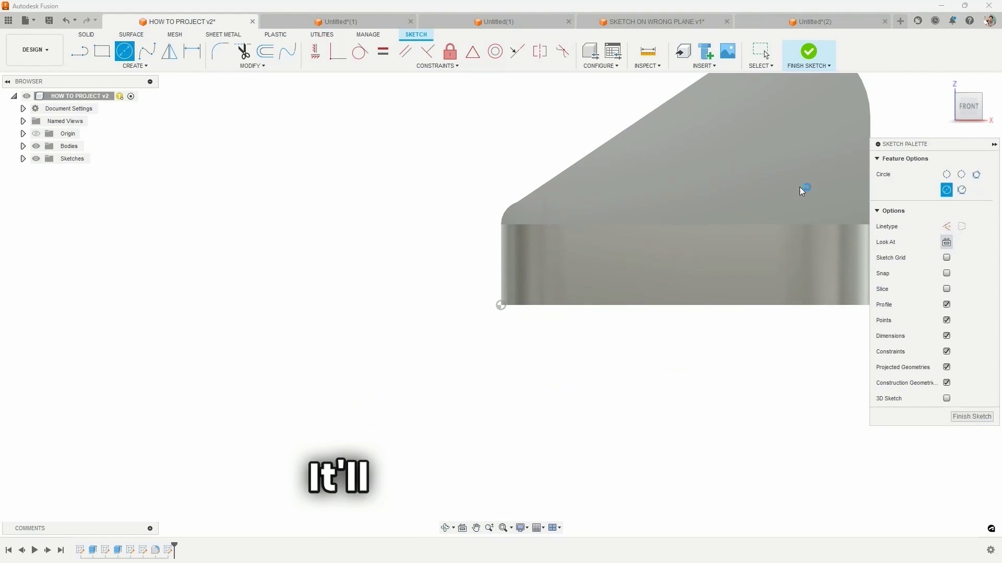
pyautogui.scroll(5, 784, 128)
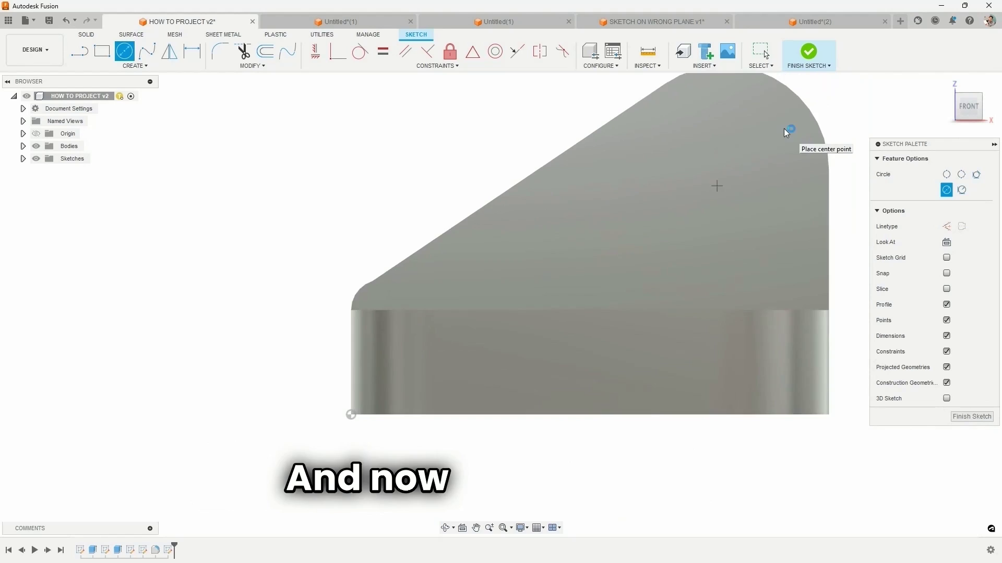
pyautogui.click(674, 201)
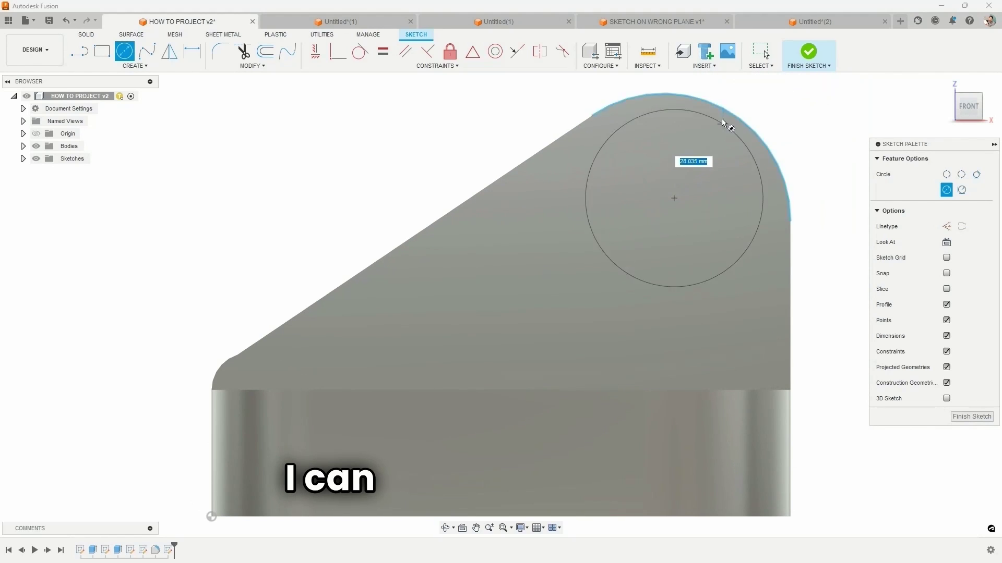
pyautogui.press('Escape')
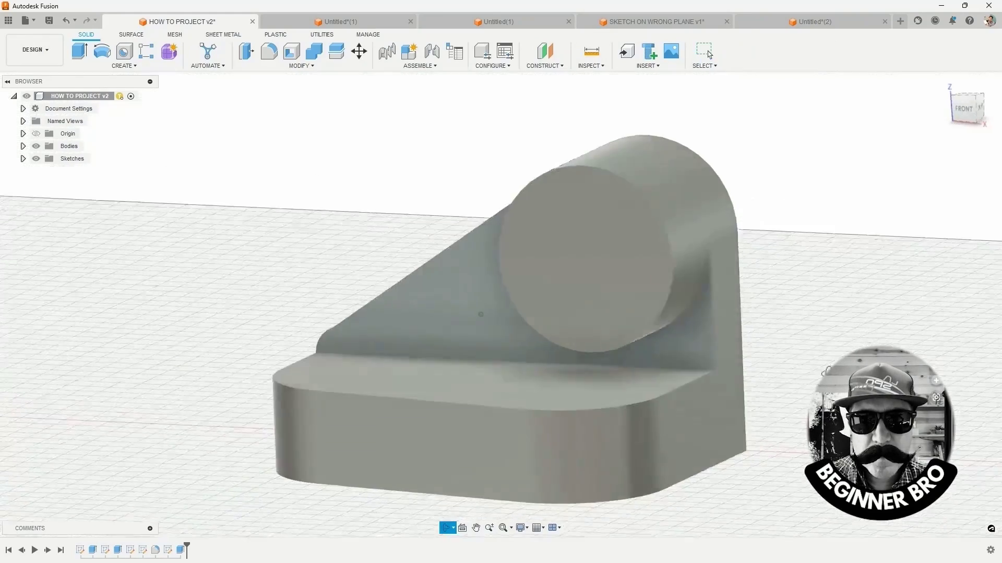
# Orbit to a higher view and start a new sketch on the gusset's sloped face
pyautogui.keyDown('shift'); pyautogui.moveTo(480, 314); pyautogui.dragTo(550, 358, button='middle'); pyautogui.keyUp('shift')
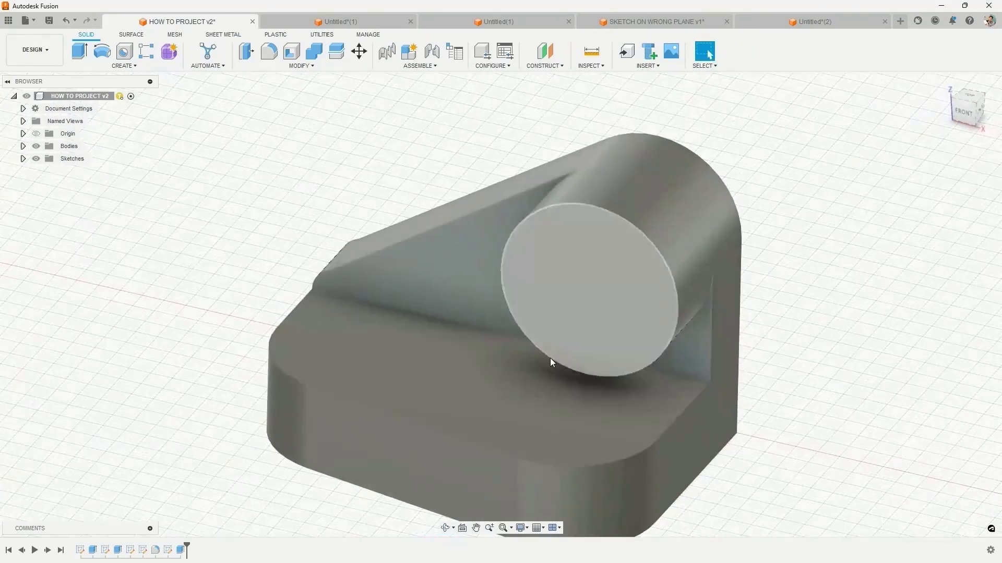
pyautogui.click(438, 288)
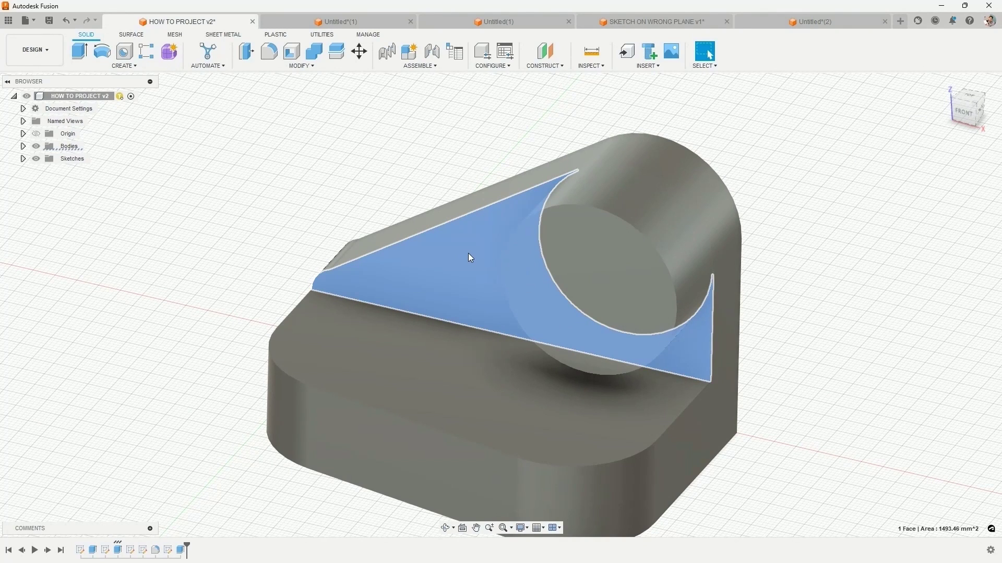
pyautogui.press('s')
pyautogui.click(443, 205)
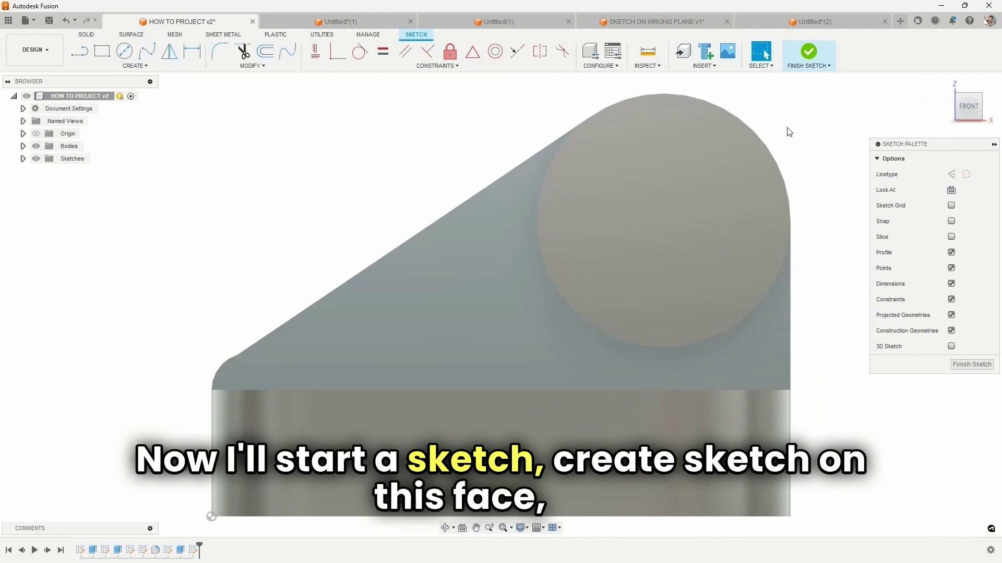
# Project the sloped face's outline, including its circular arc, into the sketch as linked geometry
pyautogui.press('p')
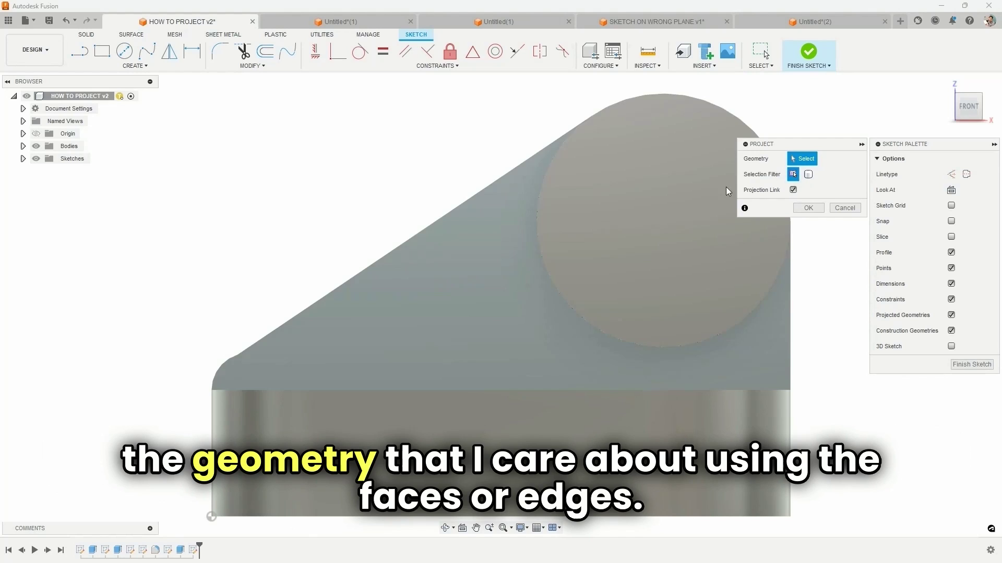
pyautogui.click(461, 293)
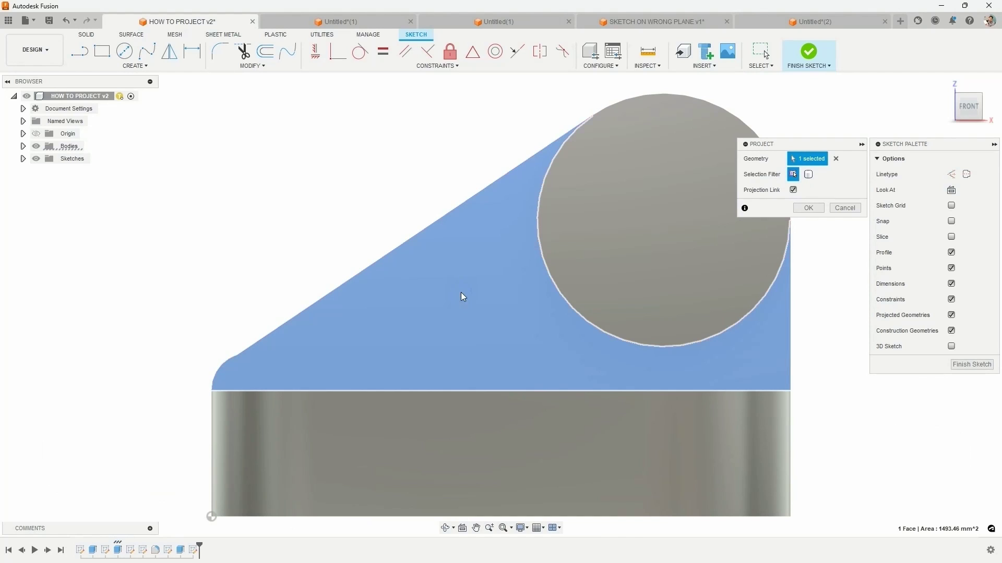
pyautogui.click(802, 208)
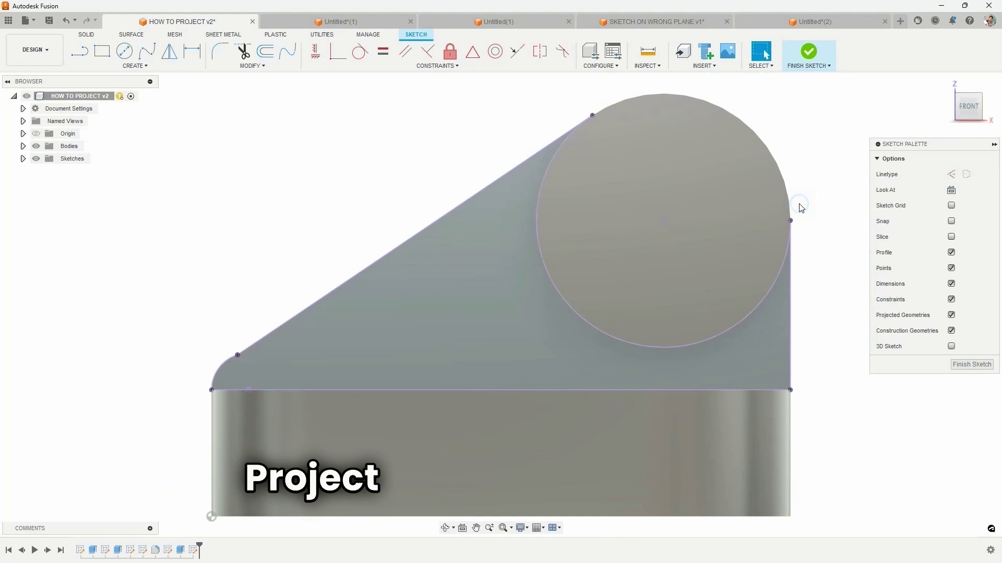
# Hide the body and draw a vertical line from the slanted edge down to the bottom edge
pyautogui.click(36, 147)
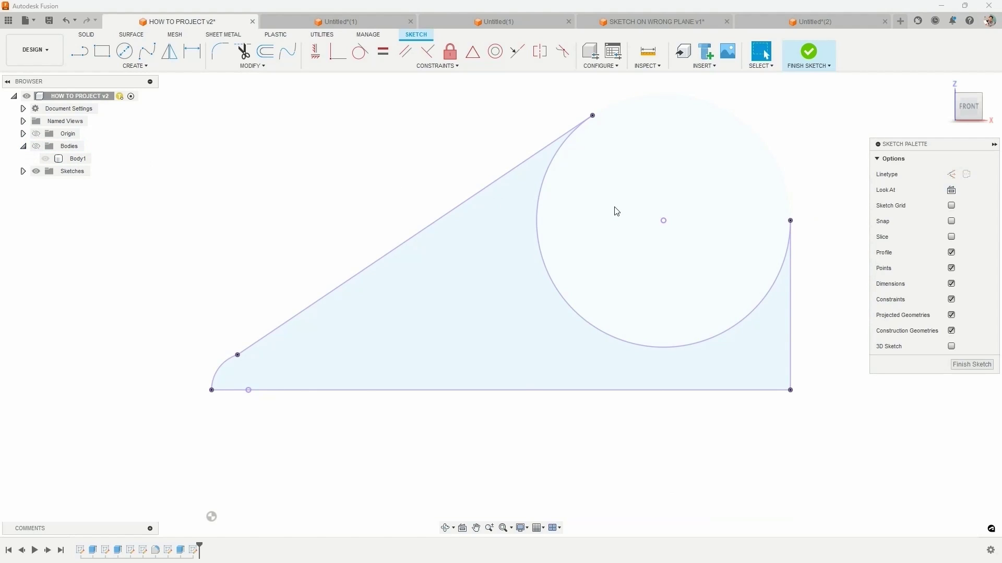
pyautogui.moveTo(812, 219)
pyautogui.keyDown('shift'); pyautogui.mouseDown(button='middle')
pyautogui.moveTo(834, 302)
pyautogui.moveTo(800, 340)
pyautogui.mouseUp(button='middle'); pyautogui.keyUp('shift')
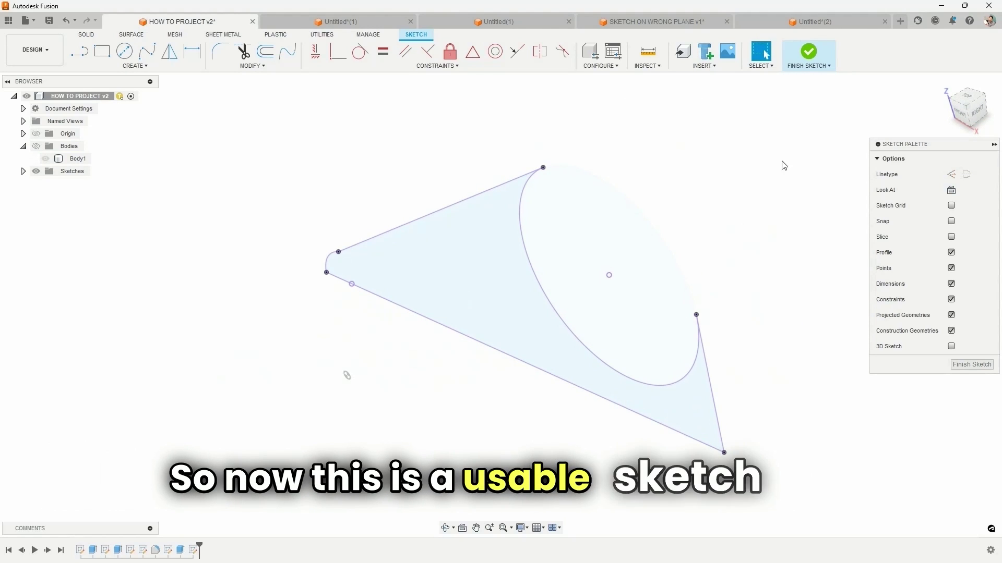
pyautogui.click(963, 113)
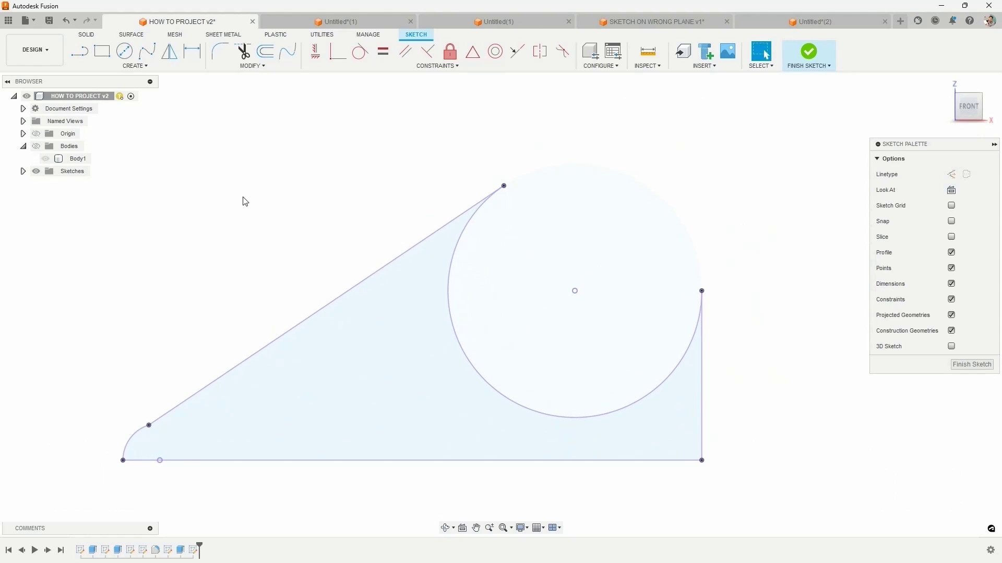
pyautogui.click(82, 52)
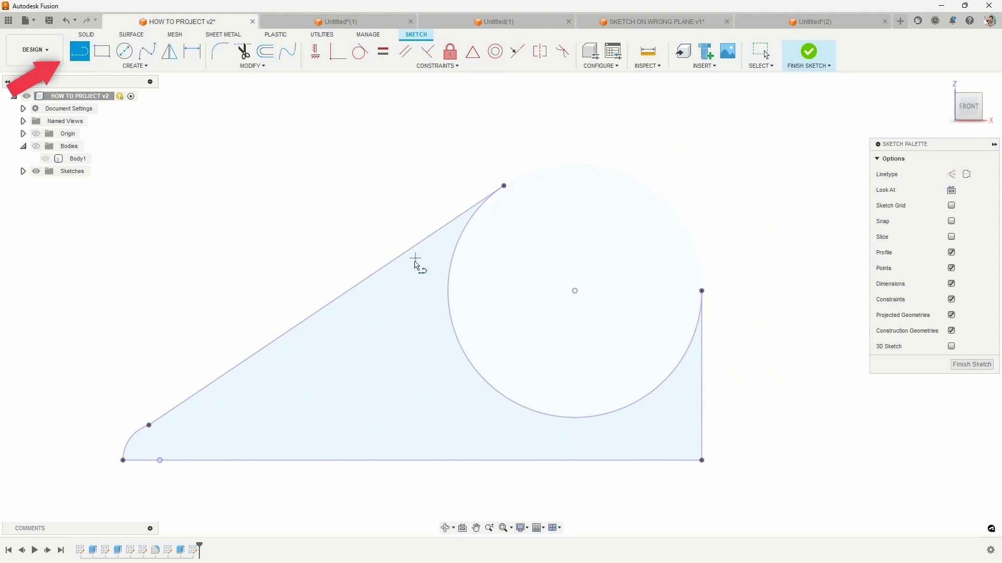
pyautogui.click(365, 279)
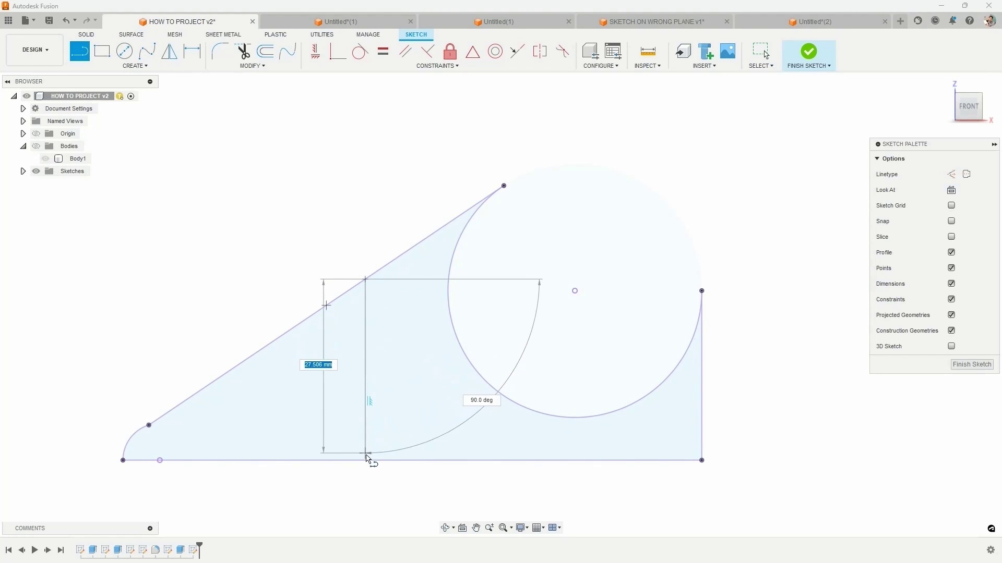
pyautogui.click(365, 461)
# Finish the sketch and show the body again in a 3D view
pyautogui.click(813, 54)
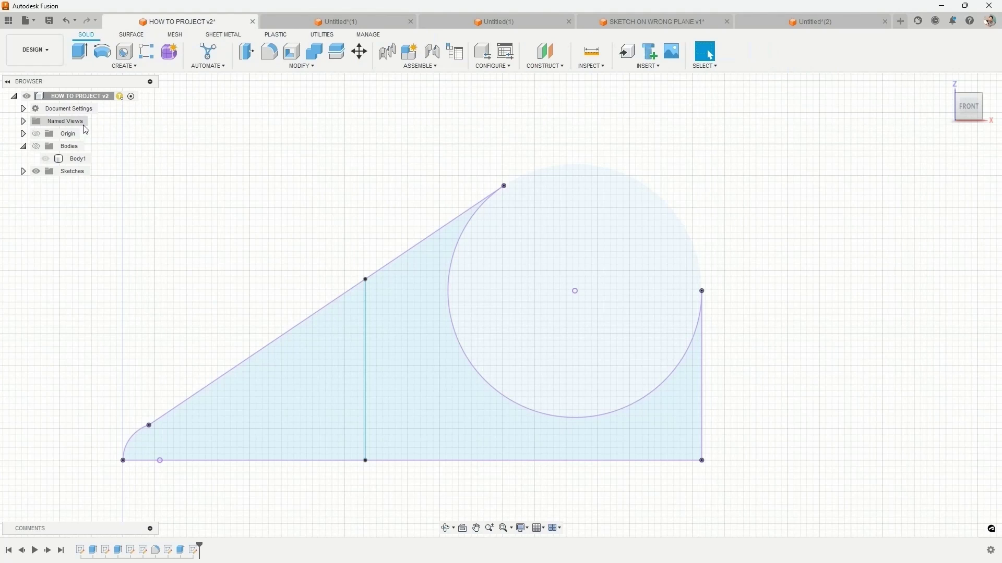
pyautogui.click(36, 146)
pyautogui.moveTo(396, 292)
pyautogui.keyDown('shift'); pyautogui.mouseDown(button='middle')
pyautogui.moveTo(429, 276)
pyautogui.moveTo(405, 298)
pyautogui.mouseUp(button='middle'); pyautogui.keyUp('shift')
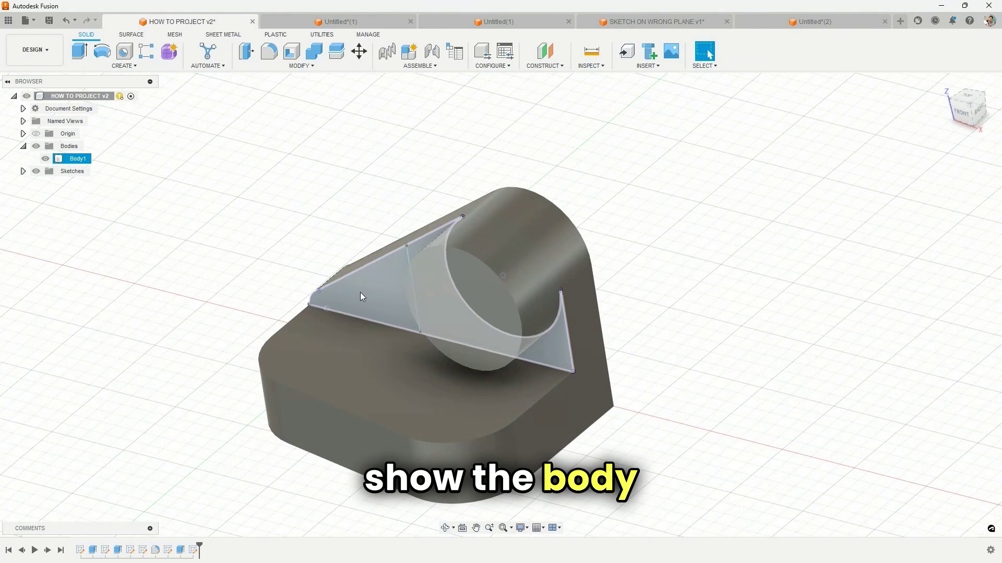
# Extrude the left triangular profile as a 30 mm cut into the body
pyautogui.press('e')
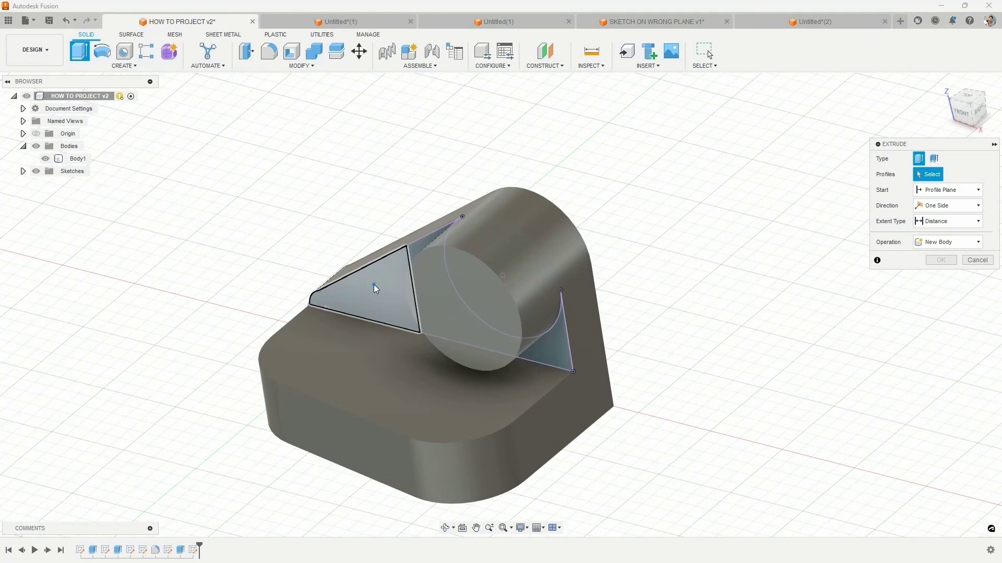
pyautogui.click(374, 284)
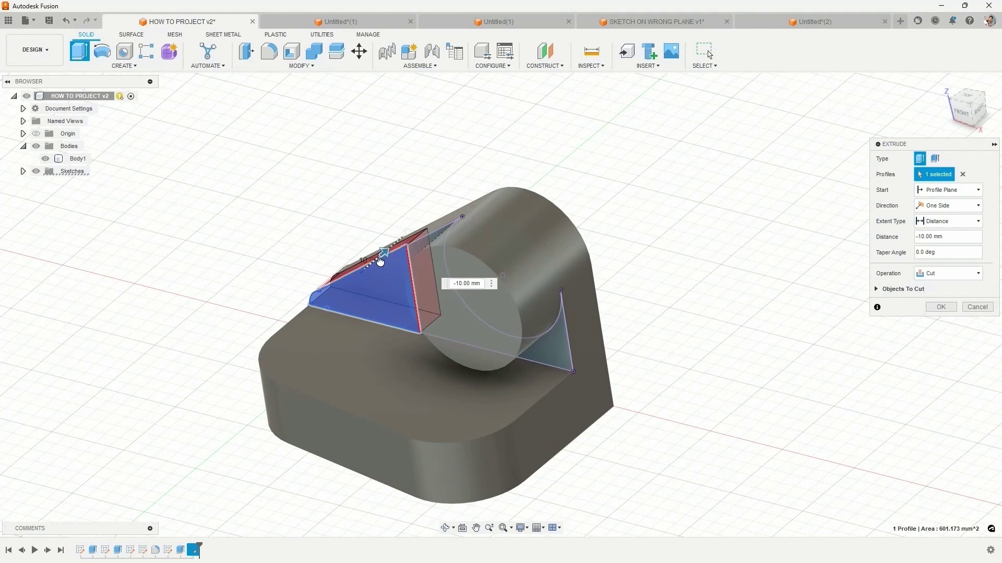
pyautogui.moveTo(379, 261); pyautogui.dragTo(427, 237)
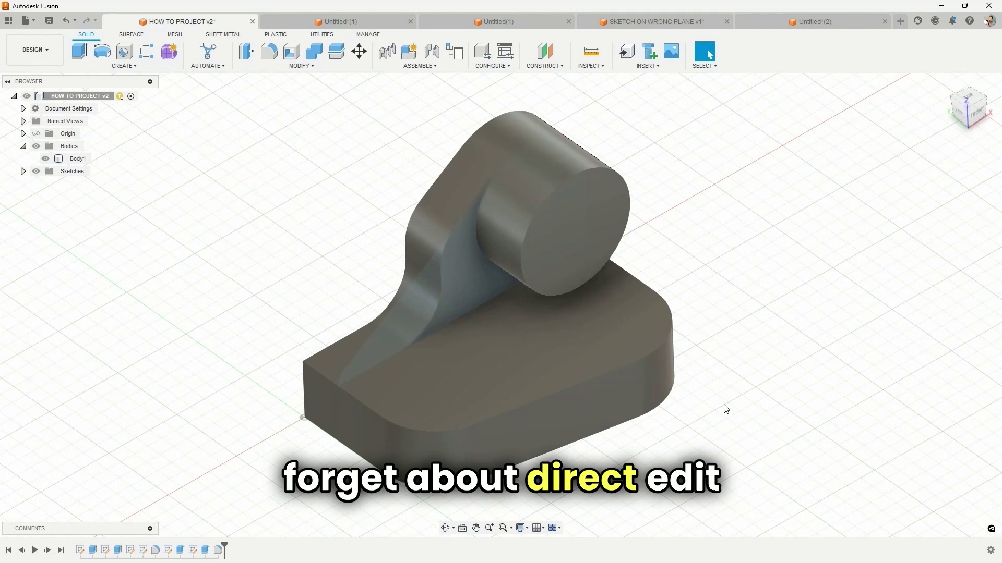
# Cut the base's top face down 5 mm, then apply a 19 mm cut on the sloped web
pyautogui.click(603, 320)
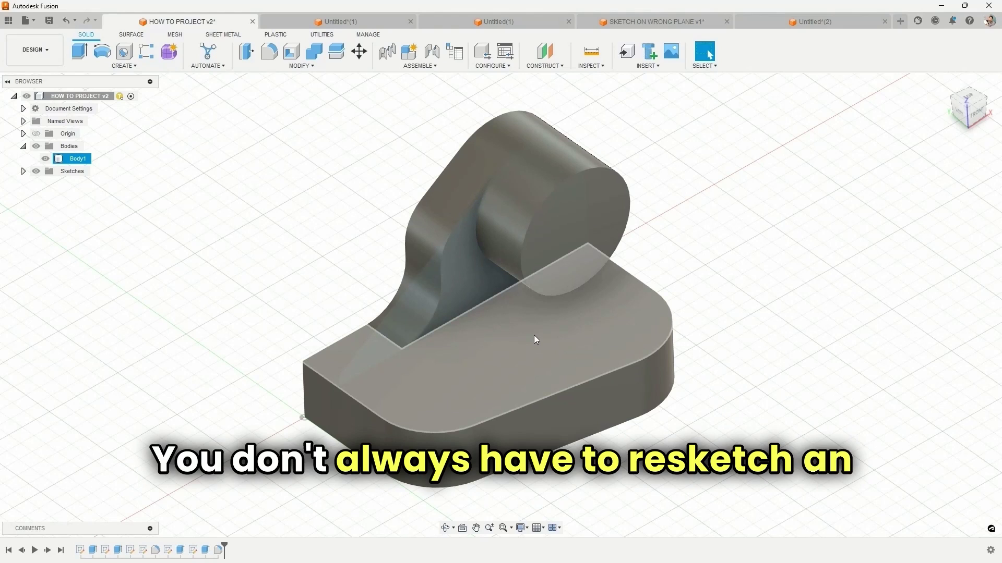
pyautogui.click(535, 339)
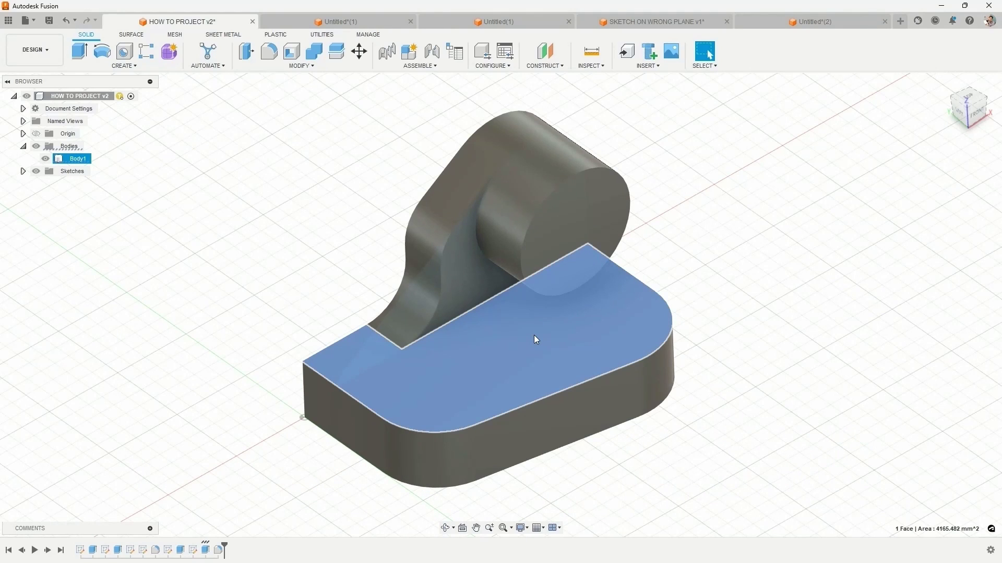
pyautogui.press('e')
pyautogui.moveTo(537, 334); pyautogui.dragTo(535, 356)
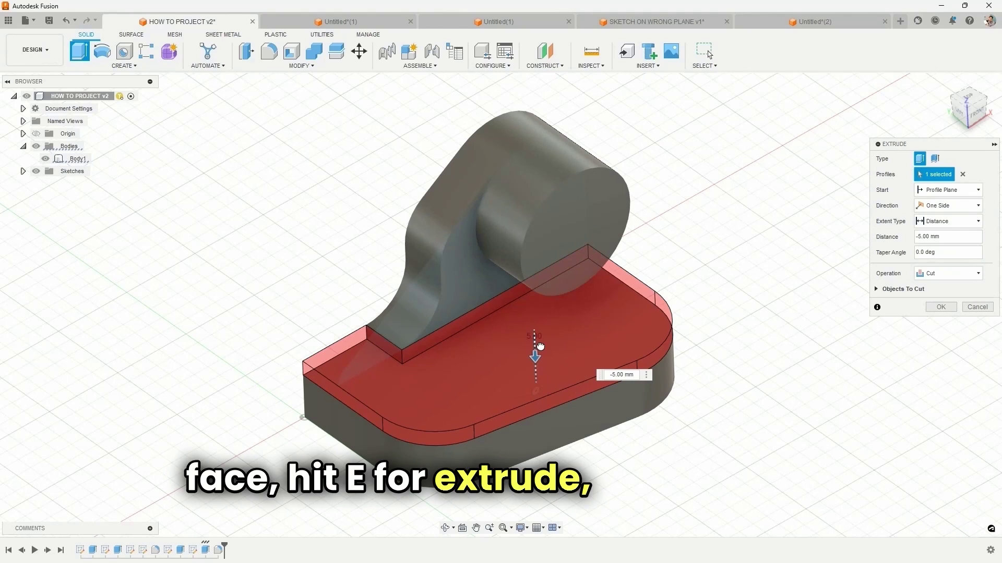
pyautogui.click(942, 305)
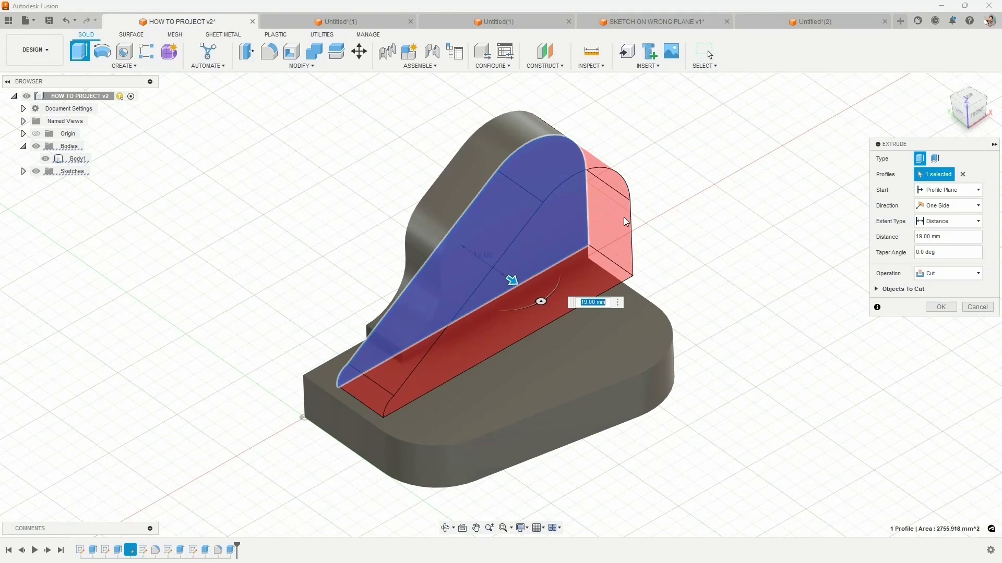
pyautogui.press('Return')
# Lengthen the cylinder by 15 mm with a Join extrude from its end face
pyautogui.click(617, 215)
pyautogui.press('e')
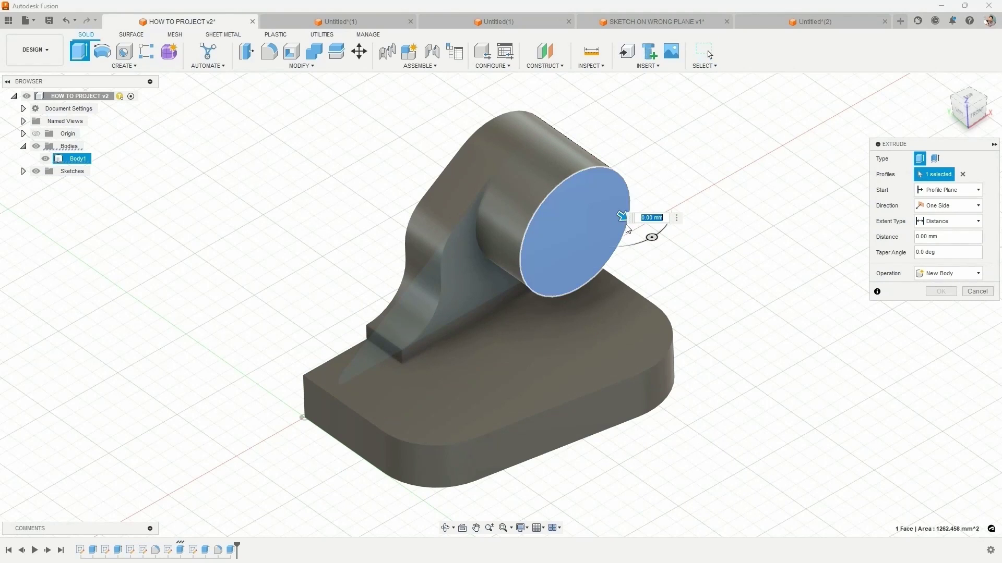
pyautogui.moveTo(636, 224); pyautogui.dragTo(654, 244)
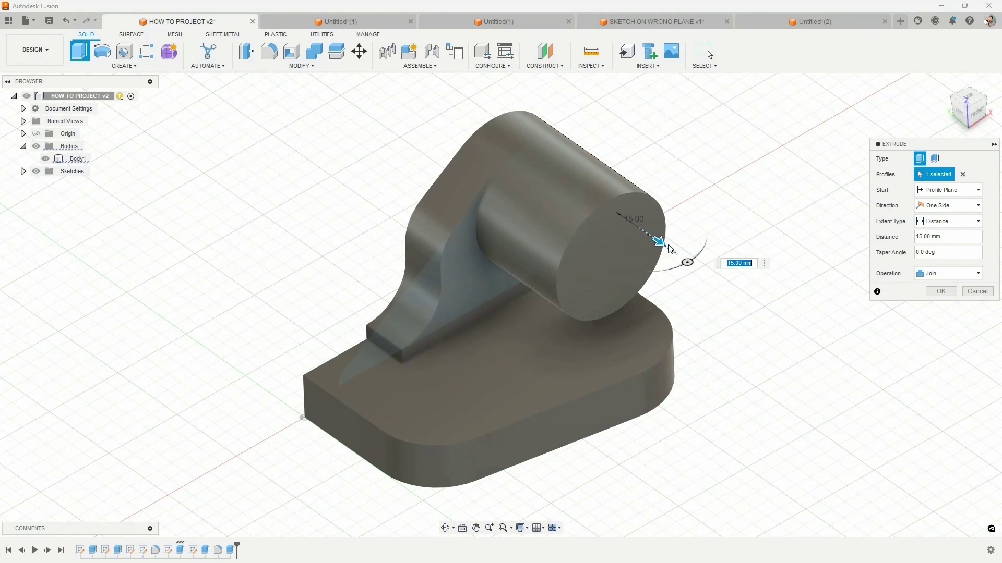
pyautogui.click(939, 292)
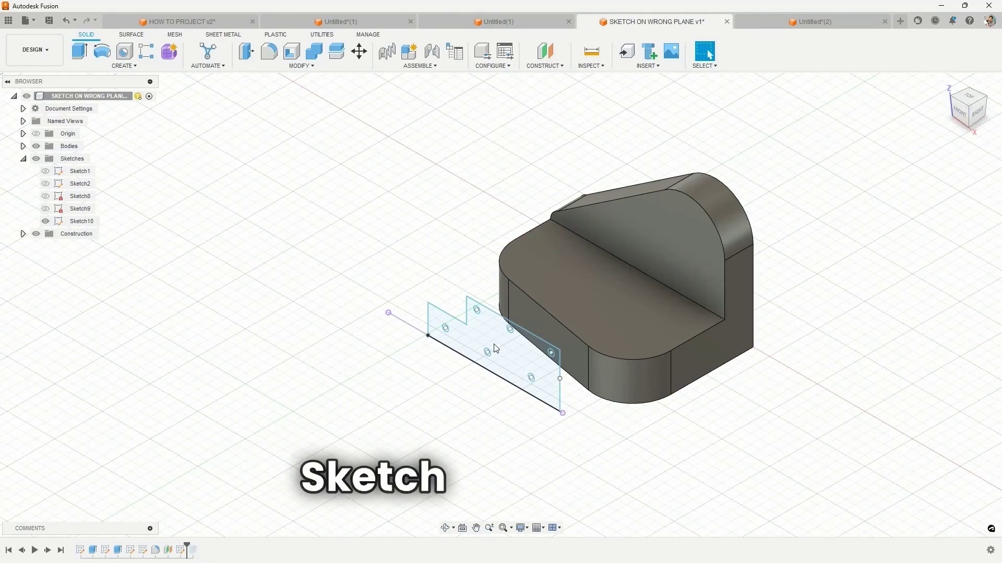
# Extrude the flat plate sketch into a solid holed plate, leaving the sloped face out of the selection
pyautogui.scroll(4, 495, 345)
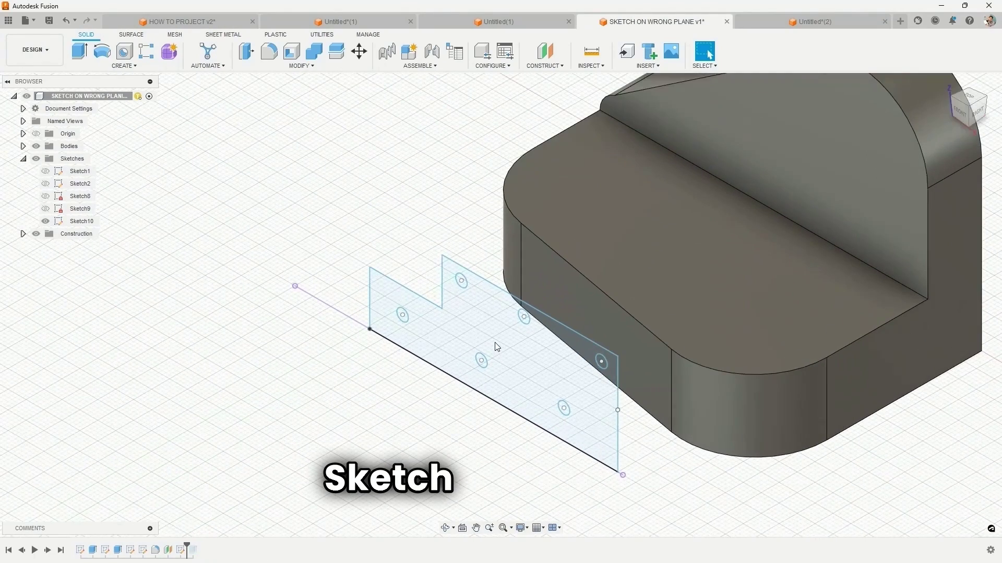
pyautogui.scroll(-3, 497, 347)
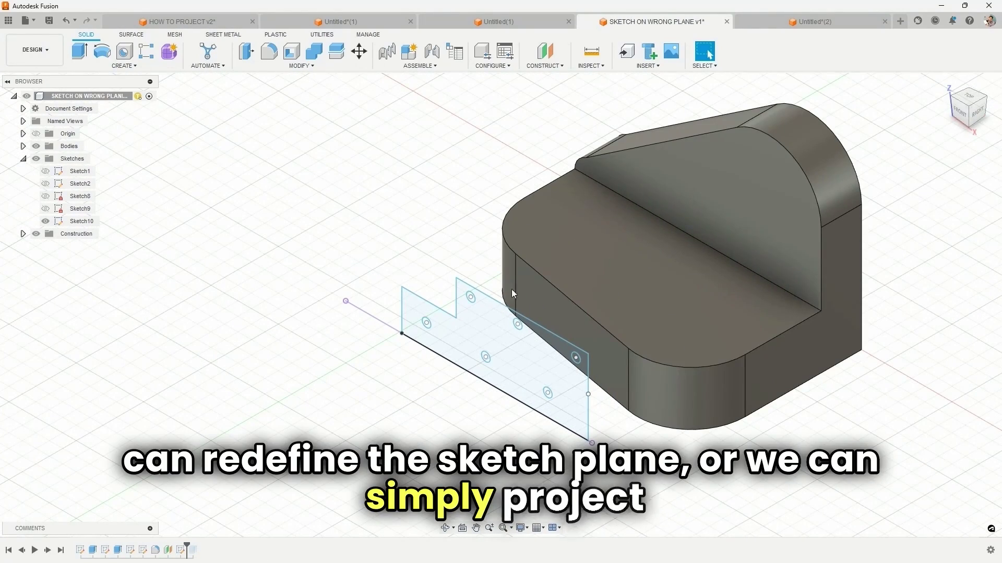
pyautogui.click(774, 183)
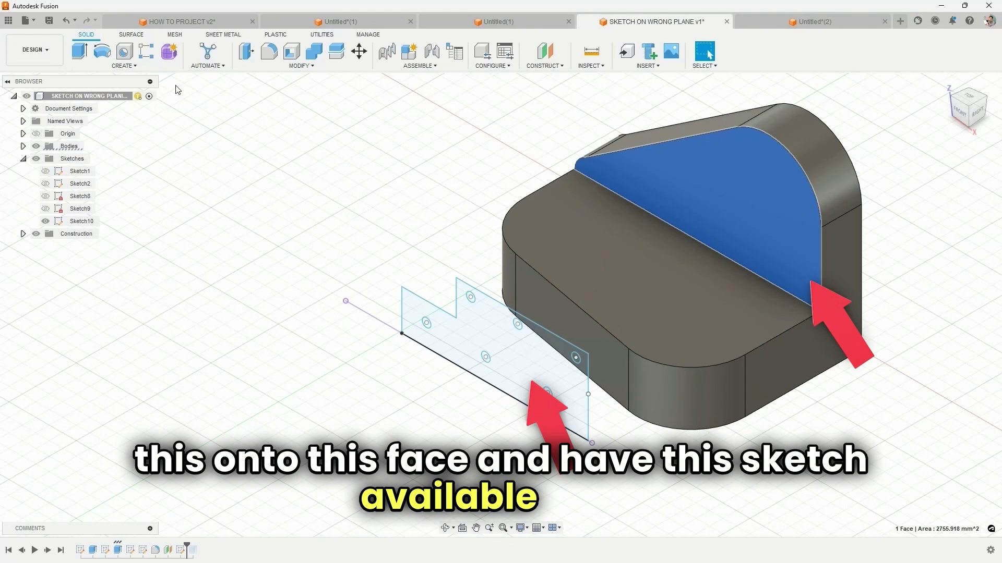
pyautogui.press('e')
pyautogui.click(475, 312)
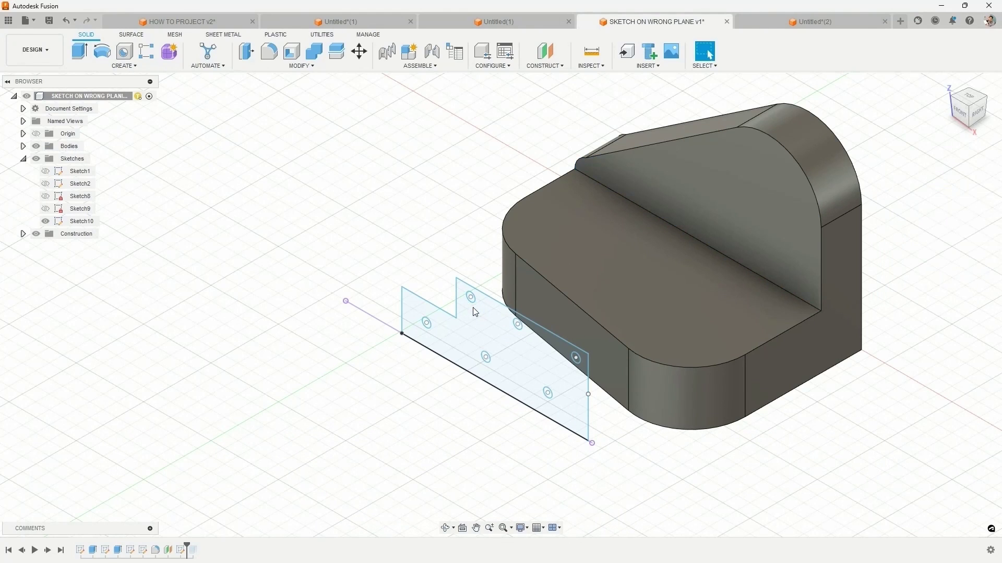
pyautogui.press('Escape')
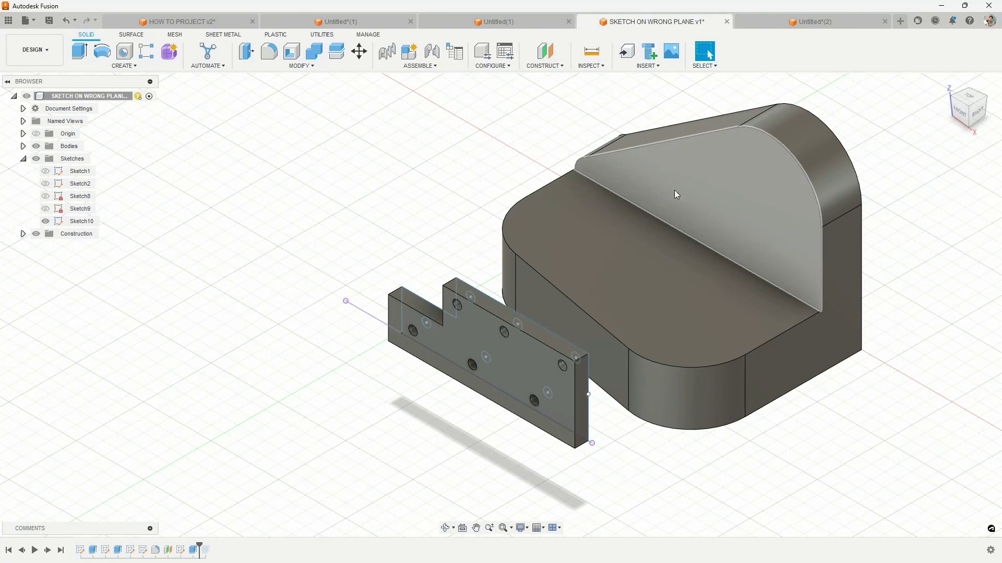
# Start a new sketch on the block's sloped face
pyautogui.click(689, 187)
pyautogui.press('s')
pyautogui.click(699, 210)
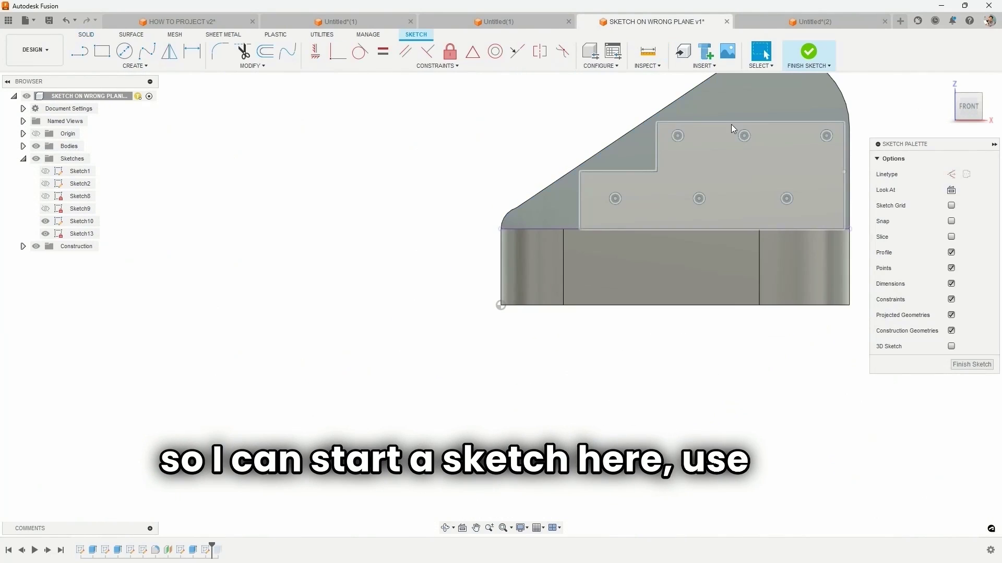
# Project the plate's face outline into the sloped-face sketch and check it from an angle
pyautogui.press('p')
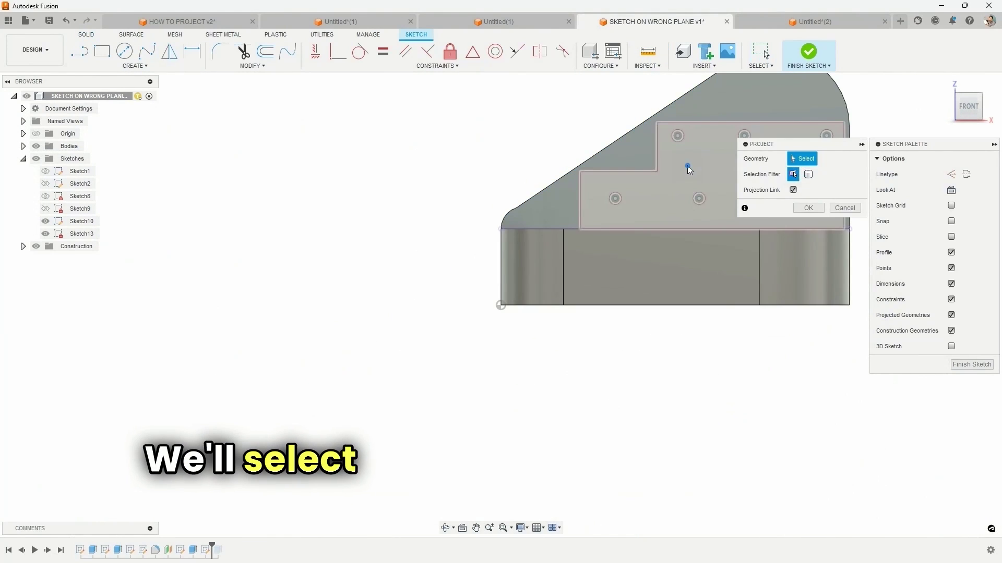
pyautogui.click(687, 165)
pyautogui.moveTo(687, 165); pyautogui.dragTo(369, 217, button='middle')
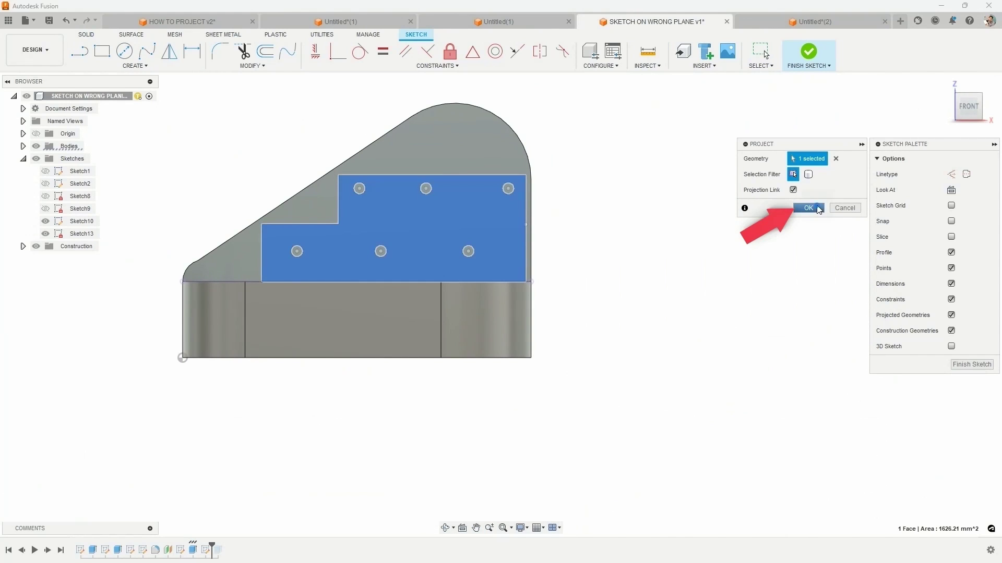
pyautogui.click(808, 208)
pyautogui.keyDown('shift'); pyautogui.moveTo(700, 211); pyautogui.dragTo(666, 224, button='middle'); pyautogui.keyUp('shift')
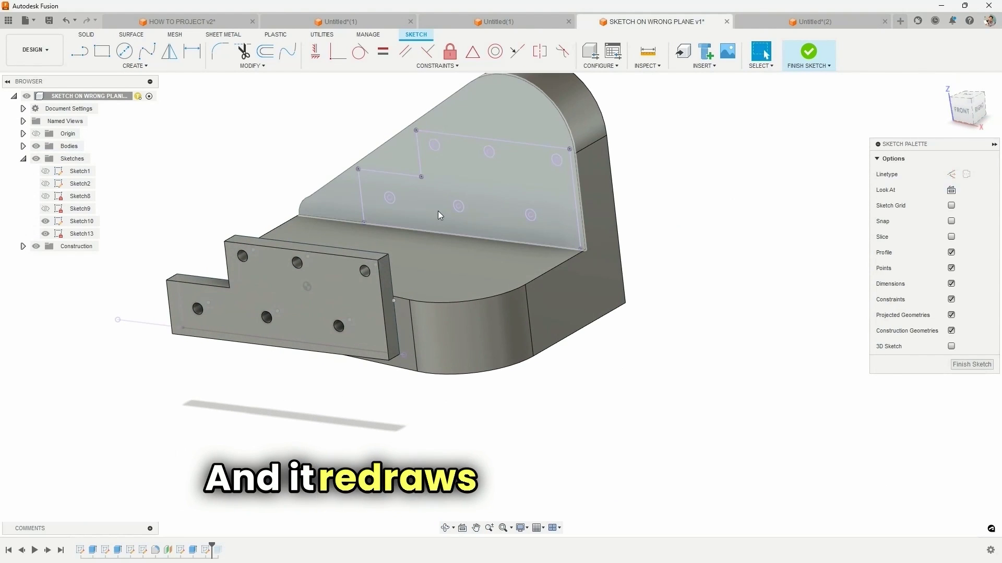
pyautogui.click(490, 176)
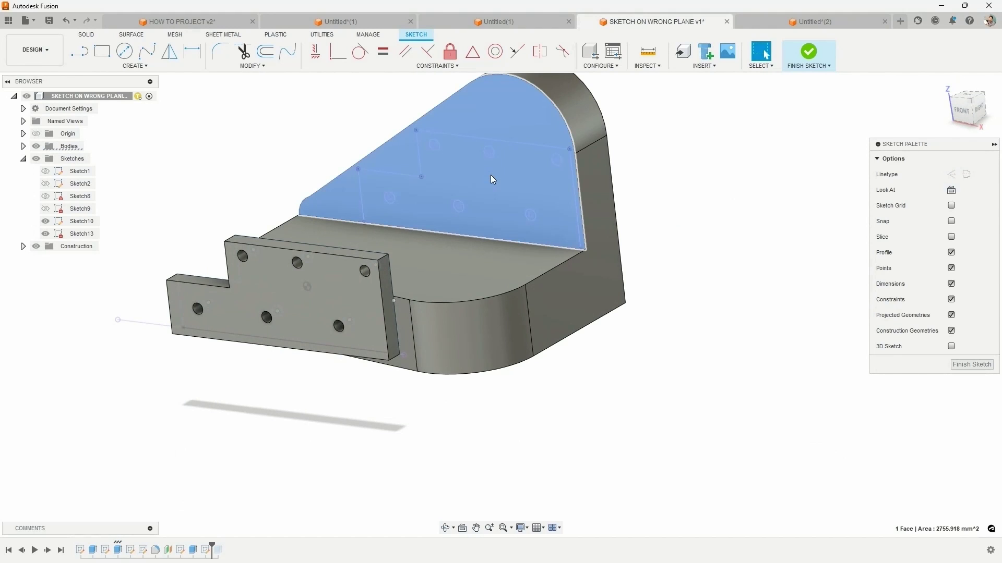
pyautogui.click(634, 186)
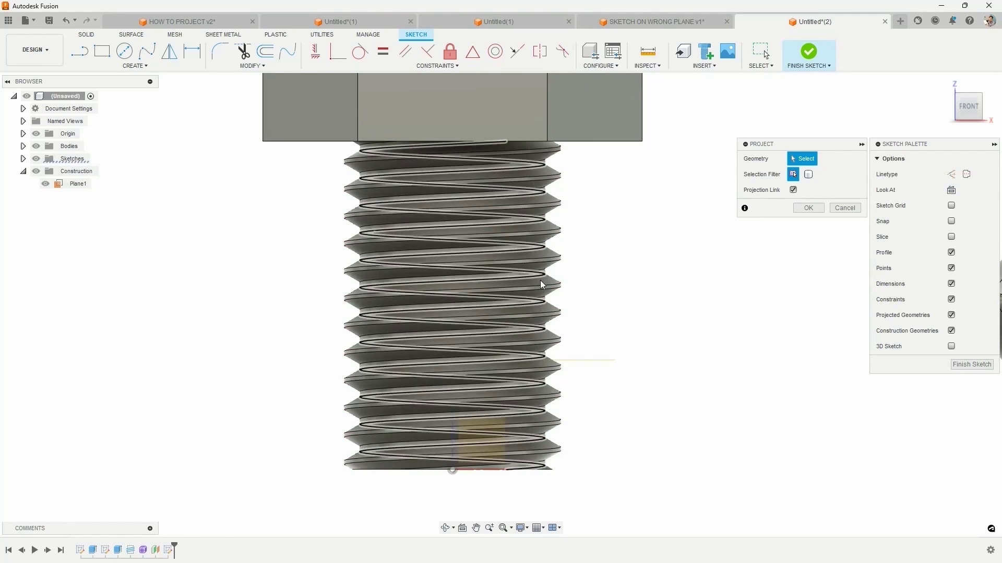
# Project the whole bolt Body1 into the Plane1 sketch using the Bodies filter, then hide Body1
pyautogui.click(808, 174)
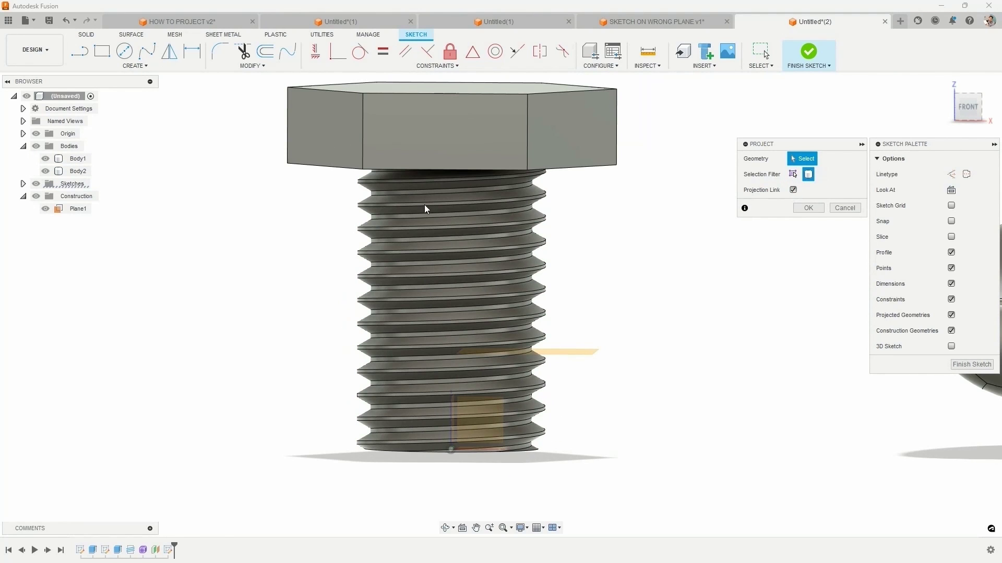
pyautogui.click(73, 159)
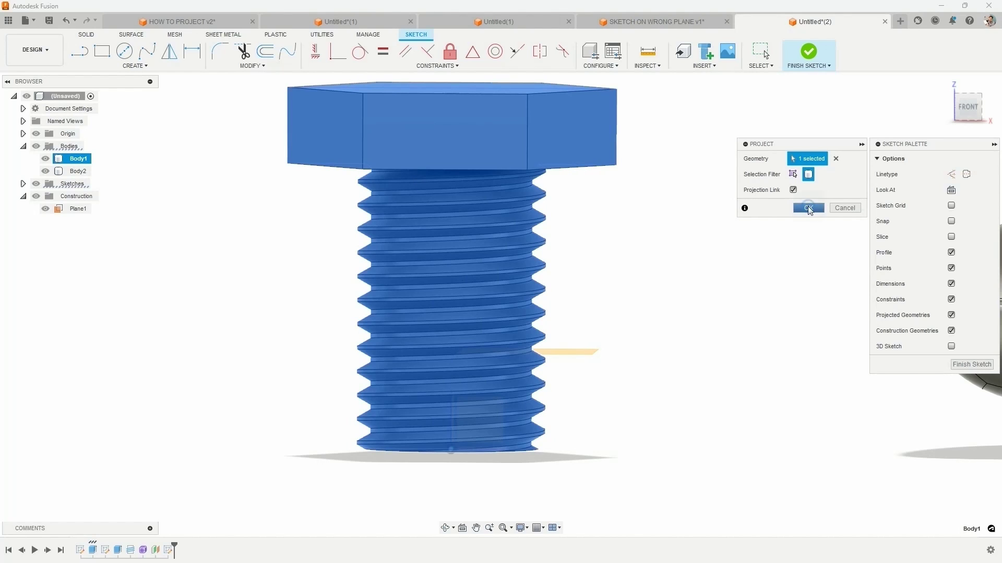
pyautogui.click(808, 208)
pyautogui.moveTo(559, 265)
pyautogui.keyDown('shift'); pyautogui.mouseDown(button='middle')
pyautogui.moveTo(565, 246)
pyautogui.moveTo(566, 257)
pyautogui.mouseUp(button='middle'); pyautogui.keyUp('shift')
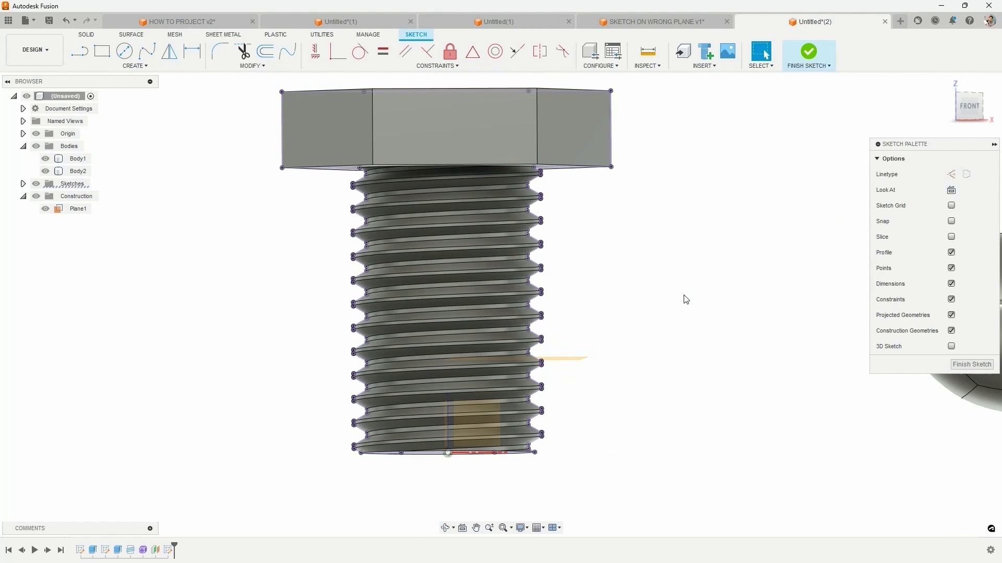
pyautogui.click(45, 160)
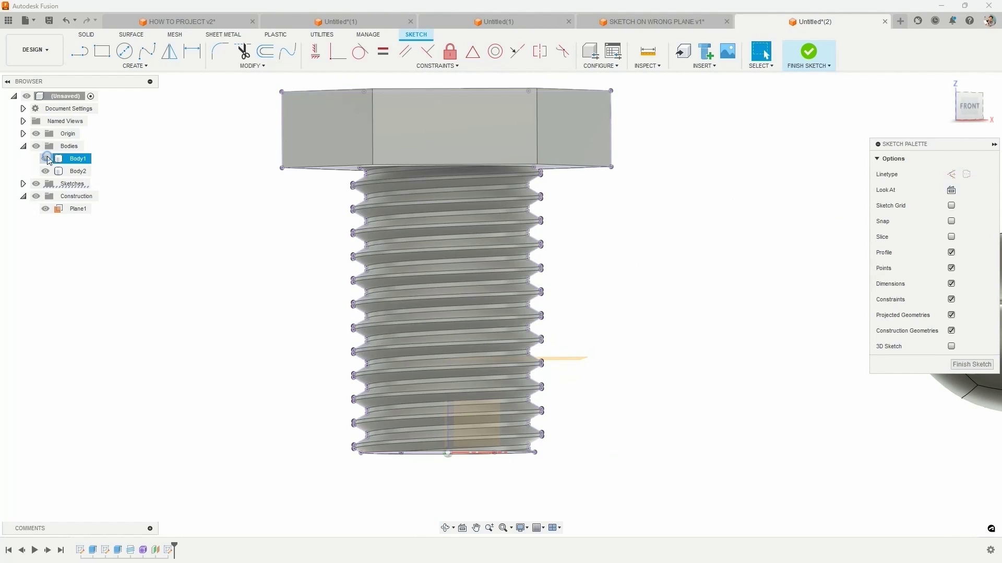
pyautogui.moveTo(647, 262)
pyautogui.keyDown('shift'); pyautogui.mouseDown(button='middle')
pyautogui.moveTo(628, 264)
pyautogui.moveTo(650, 253)
pyautogui.mouseUp(button='middle'); pyautogui.keyUp('shift')
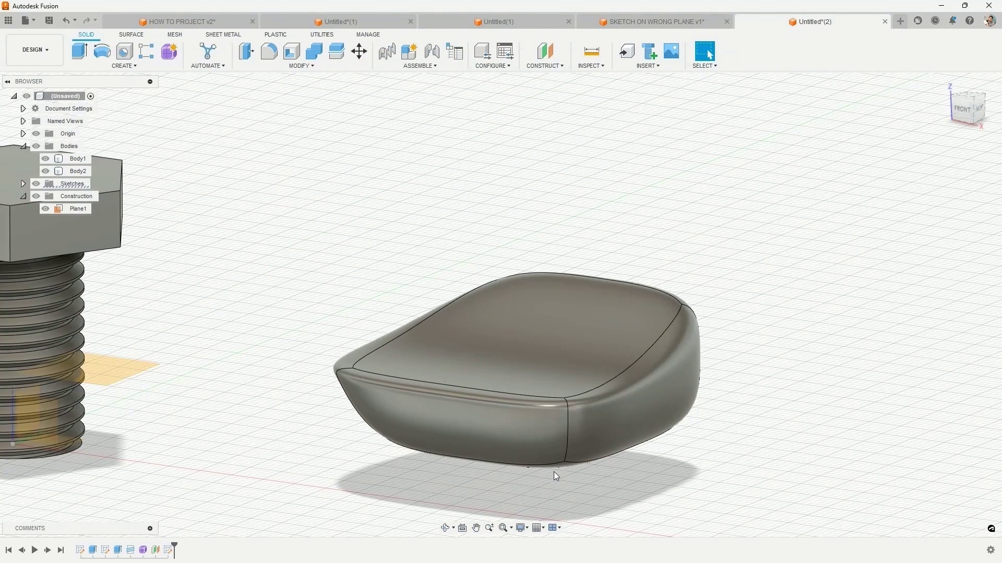
# Start a new sketch on Plane1 beside Body2 and bring up the Project / Include options
pyautogui.keyDown('shift'); pyautogui.moveTo(556, 476); pyautogui.dragTo(543, 424, button='middle'); pyautogui.keyUp('shift')
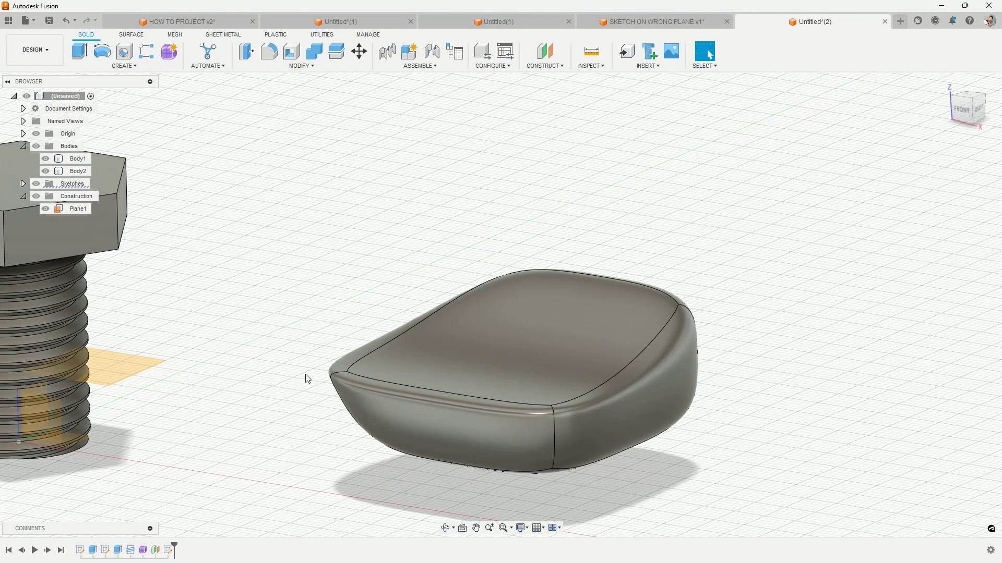
pyautogui.click(87, 365)
pyautogui.click(135, 66)
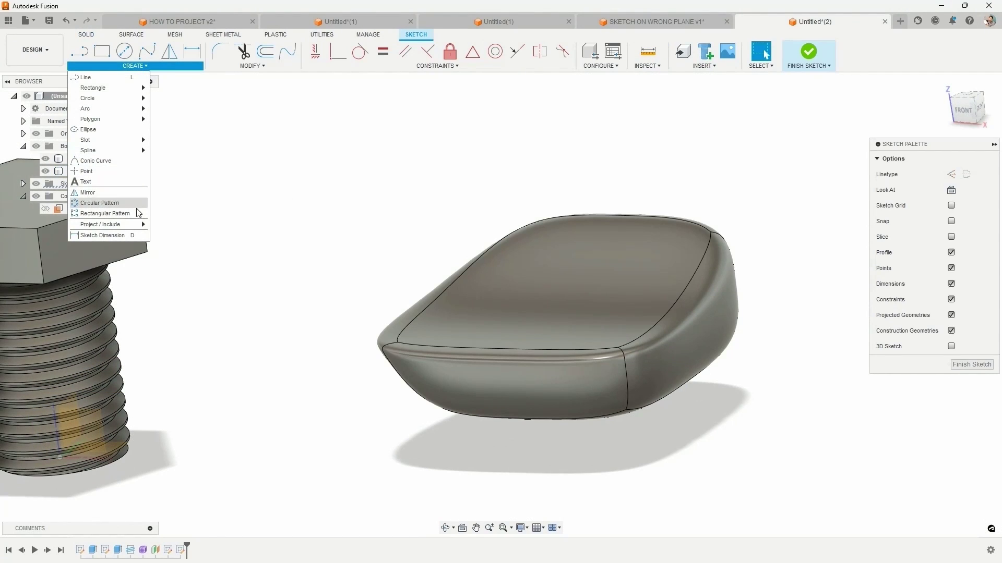
pyautogui.moveTo(134, 225)
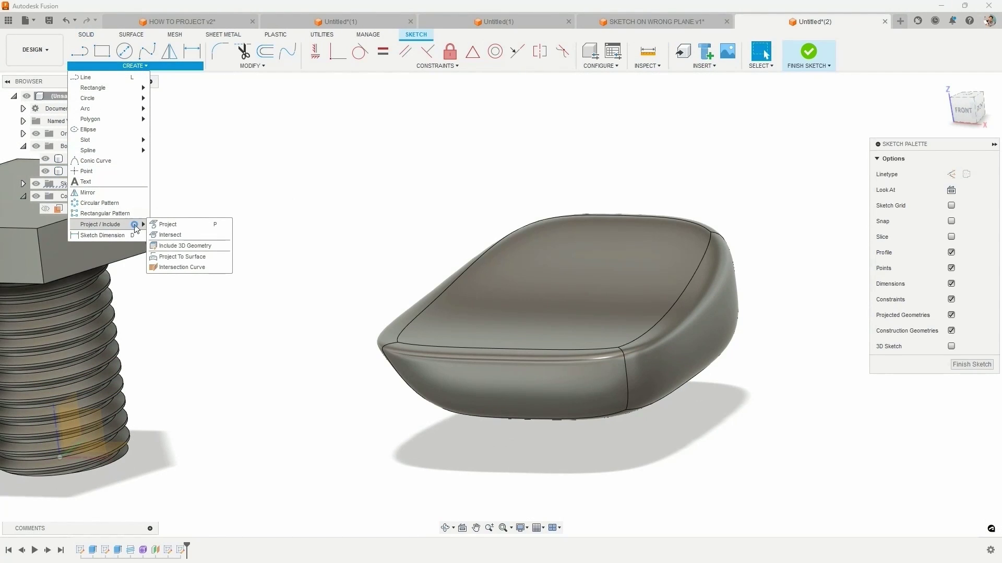
# Intersect Body2 with the Plane1 sketch to capture its cross-section curve
pyautogui.click(182, 239)
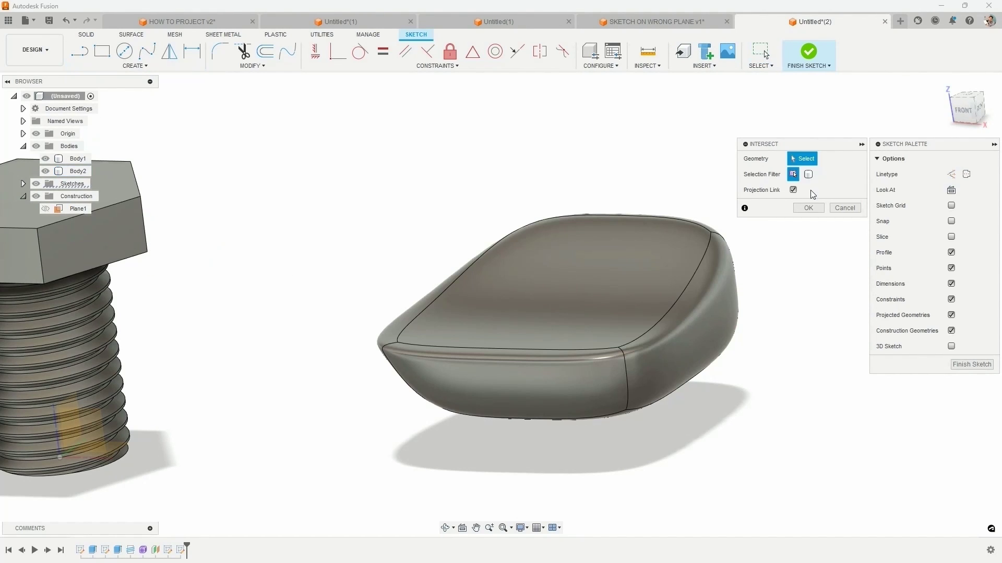
pyautogui.click(728, 282)
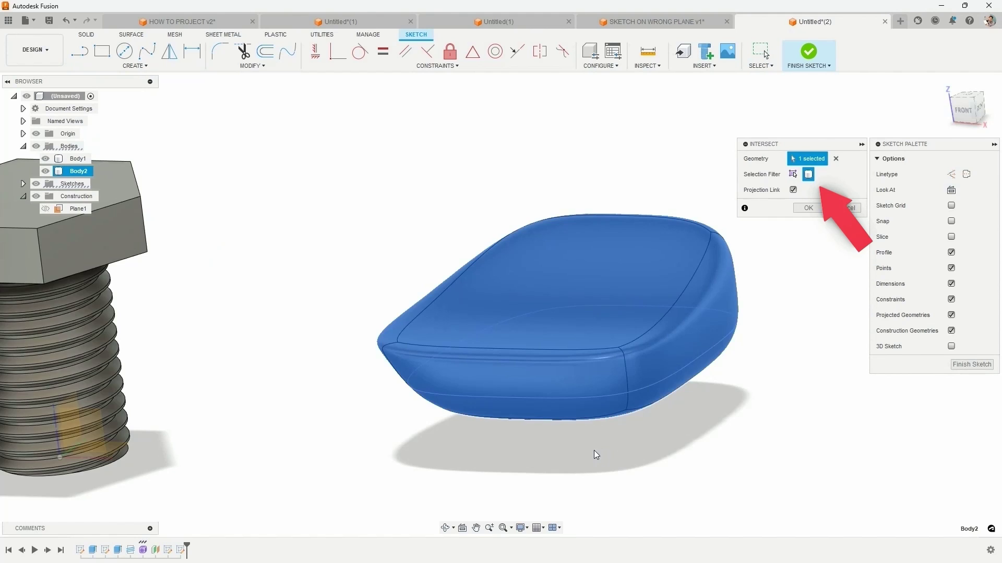
pyautogui.moveTo(594, 449)
pyautogui.keyDown('shift'); pyautogui.mouseDown(button='middle')
pyautogui.moveTo(630, 438)
pyautogui.moveTo(623, 417)
pyautogui.mouseUp(button='middle'); pyautogui.keyUp('shift')
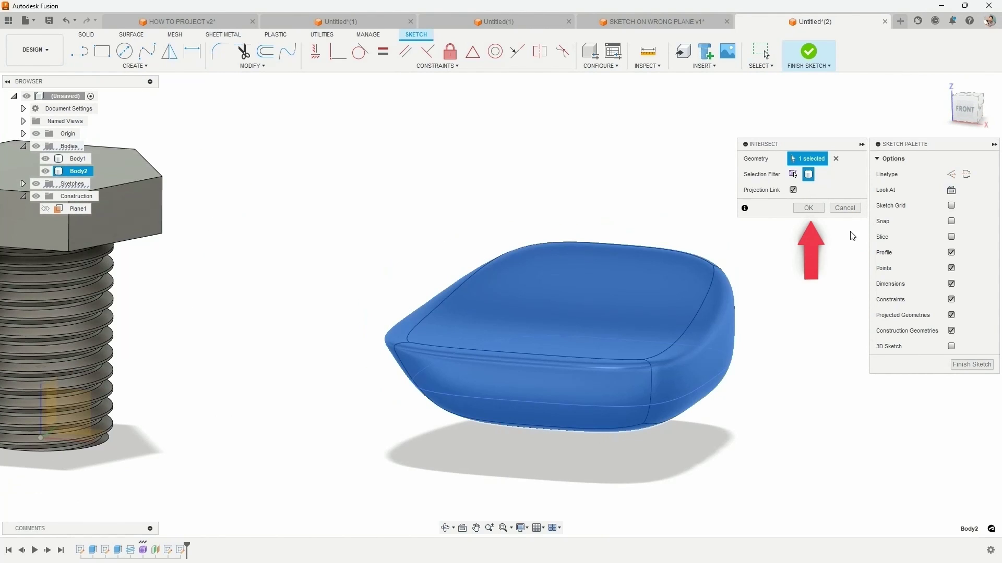
pyautogui.click(821, 211)
pyautogui.keyDown('shift'); pyautogui.moveTo(468, 393); pyautogui.dragTo(449, 385, button='middle'); pyautogui.keyUp('shift')
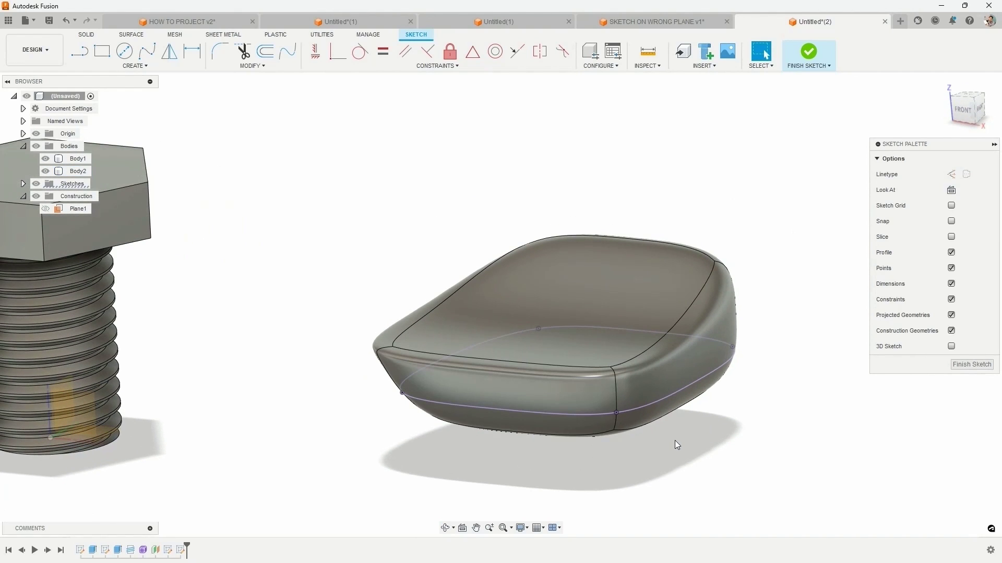
pyautogui.click(449, 422)
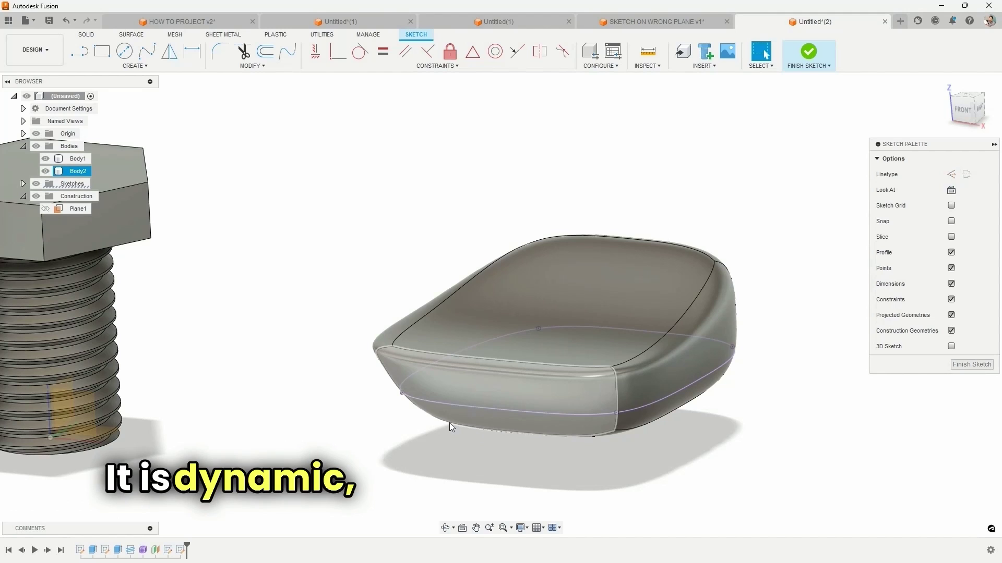